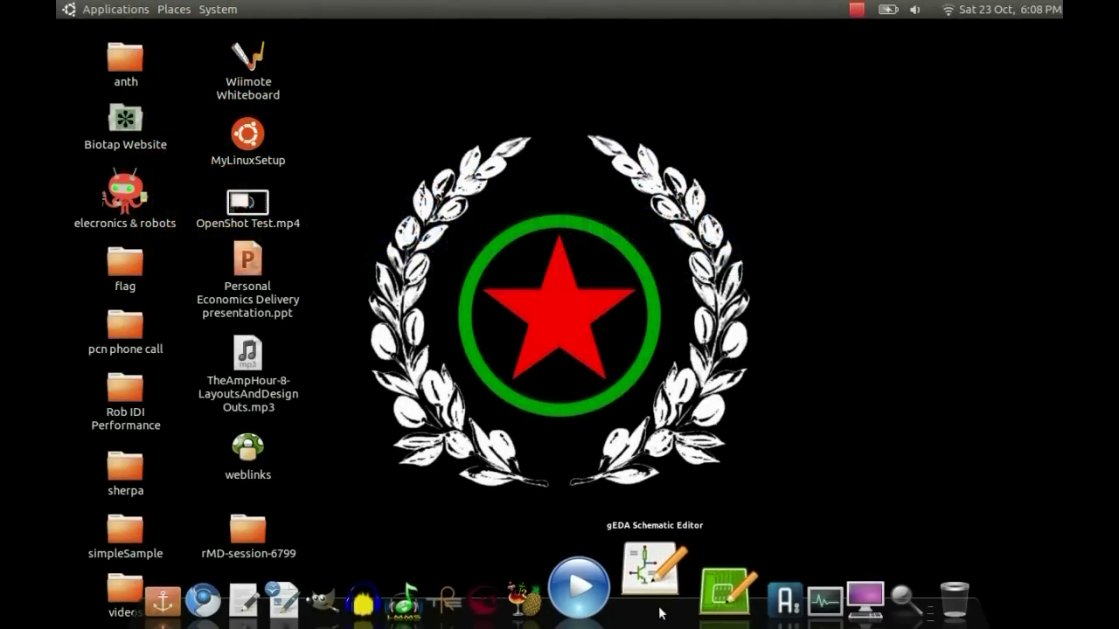
# Launch gschem, dismiss the startup log window and maximize the schematic window.
pyautogui.click(660, 613)
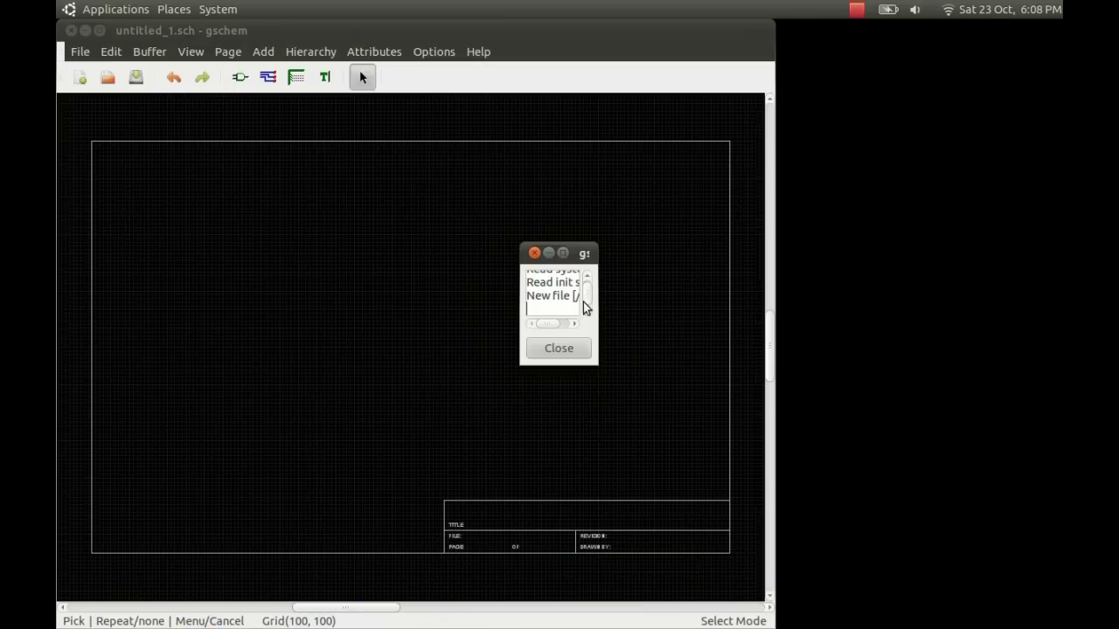
pyautogui.moveTo(598, 358); pyautogui.dragTo(688, 398)
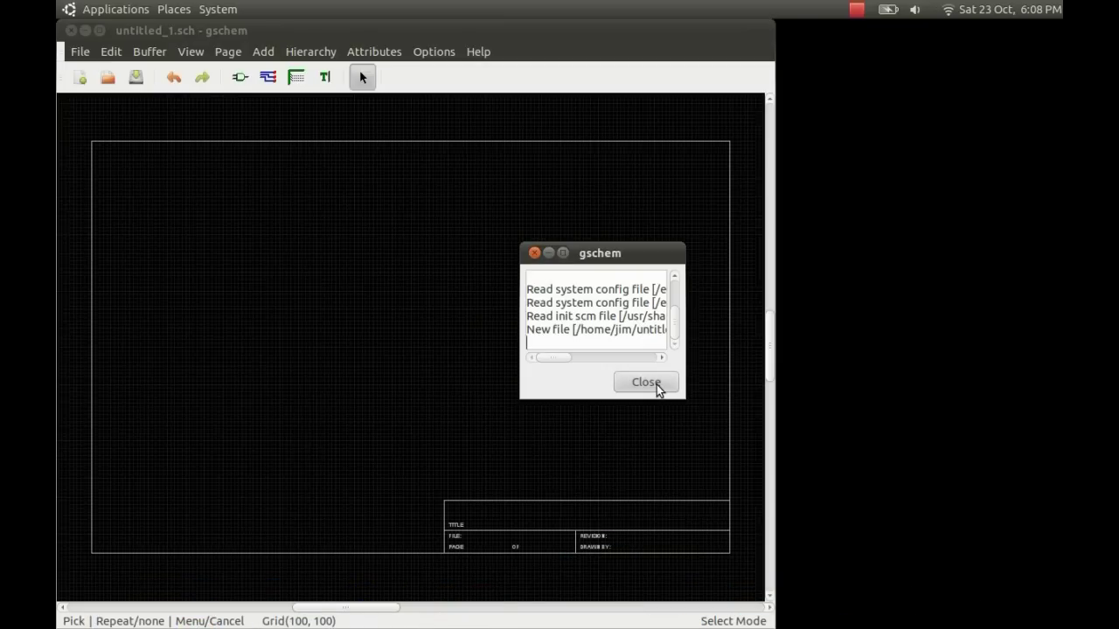
pyautogui.click(654, 383)
pyautogui.doubleClick(391, 32)
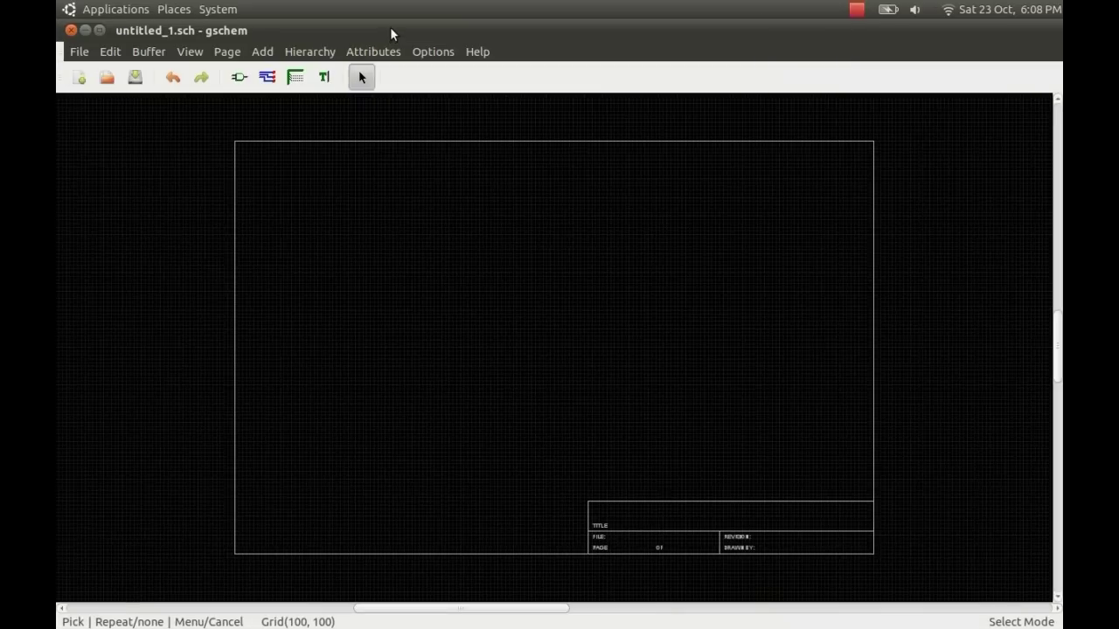
# Delete the default title-block frame to leave an empty sheet.
pyautogui.moveTo(193, 117); pyautogui.dragTo(957, 592)
pyautogui.press('Delete')
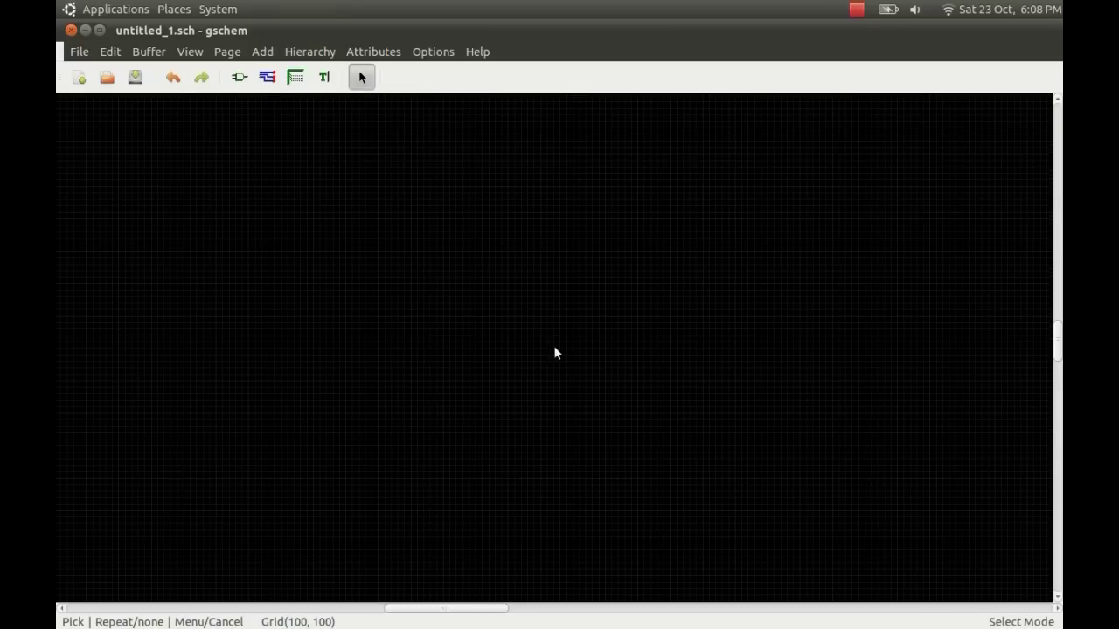
pyautogui.scroll(2, 555, 353)
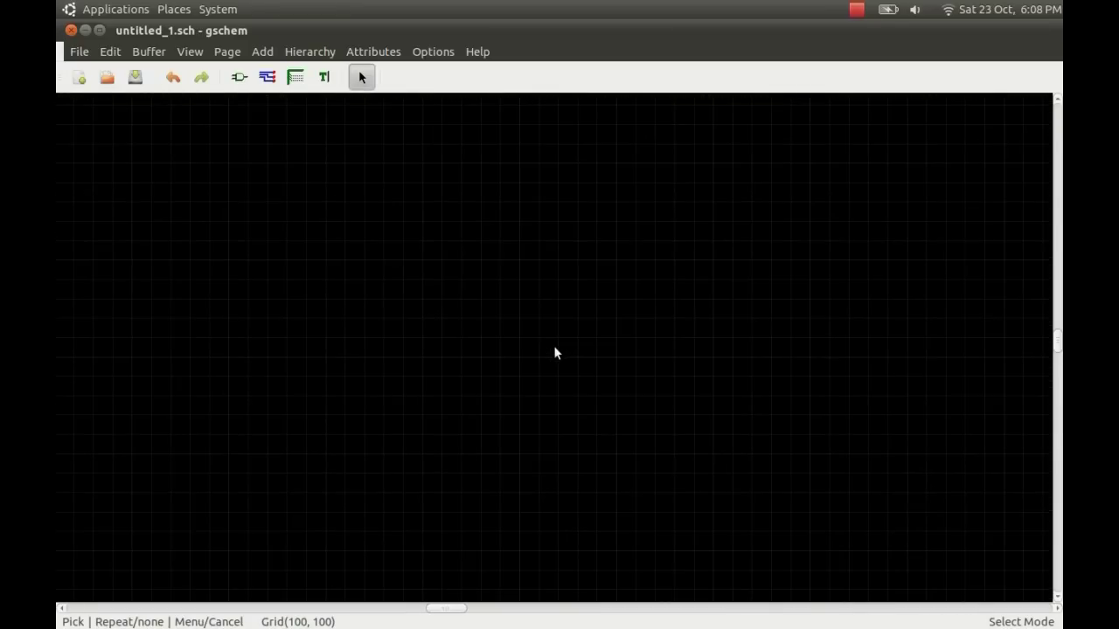
pyautogui.scroll(-1, 555, 353)
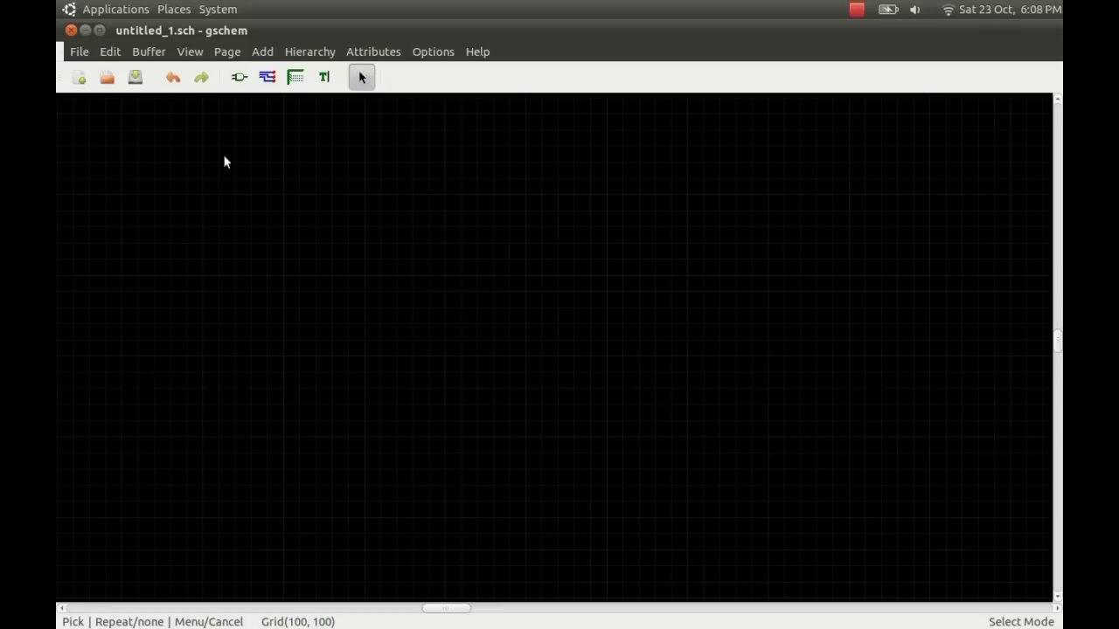
# Place two horizontal pins, one below the other, near the sheet centre.
pyautogui.click(263, 52)
pyautogui.click(315, 250)
pyautogui.click(498, 276)
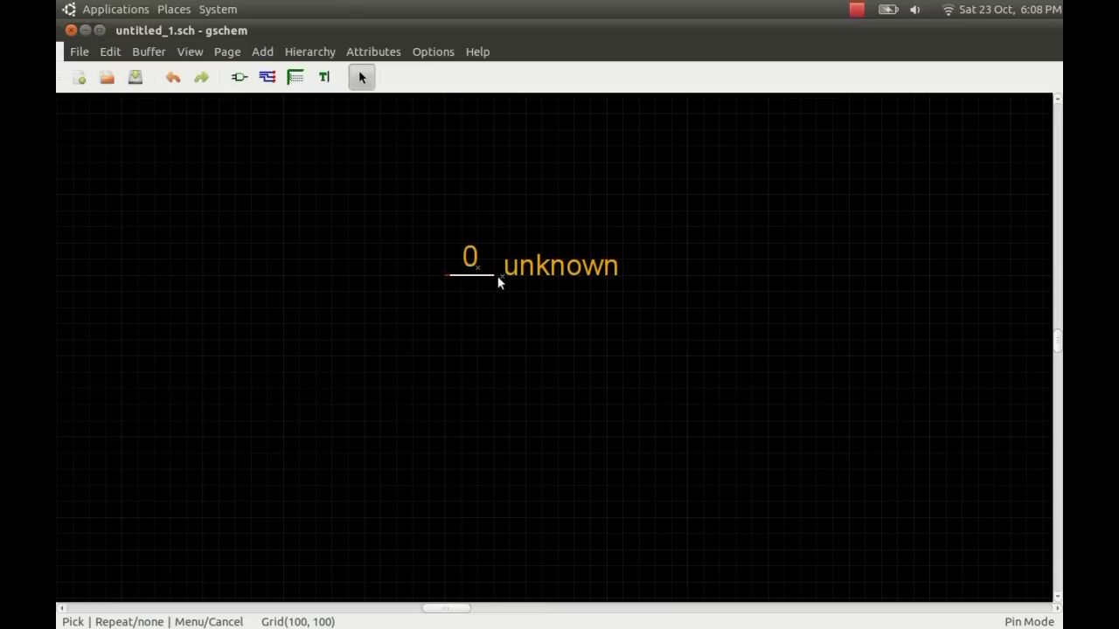
pyautogui.click(446, 339)
pyautogui.click(492, 341)
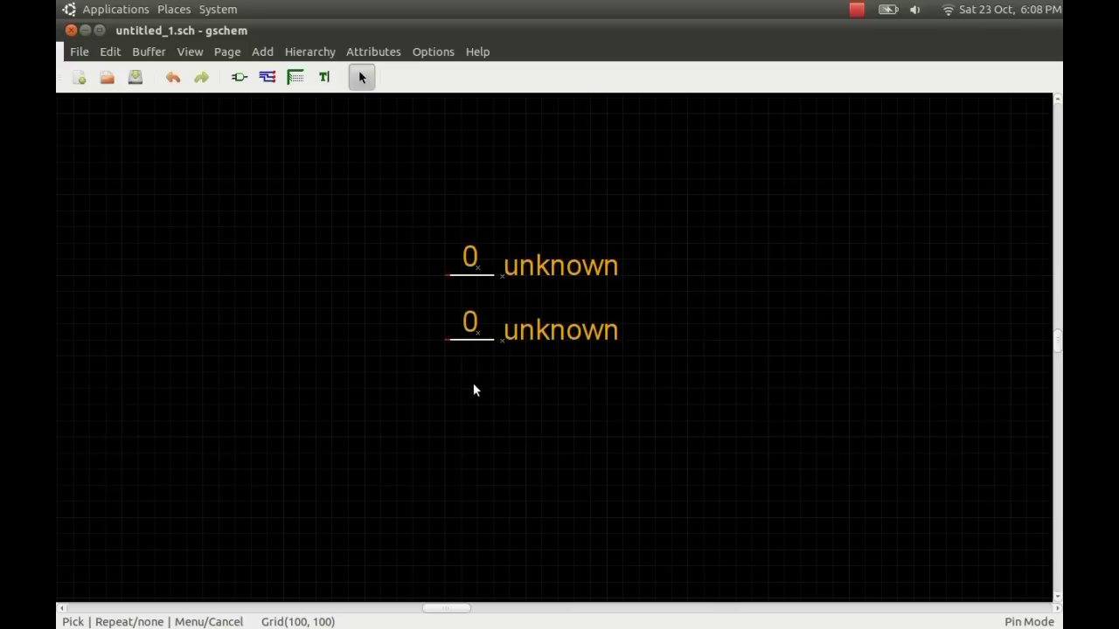
# Draw a rectangular box right of the pins, enclosing both unknown labels.
pyautogui.click(262, 51)
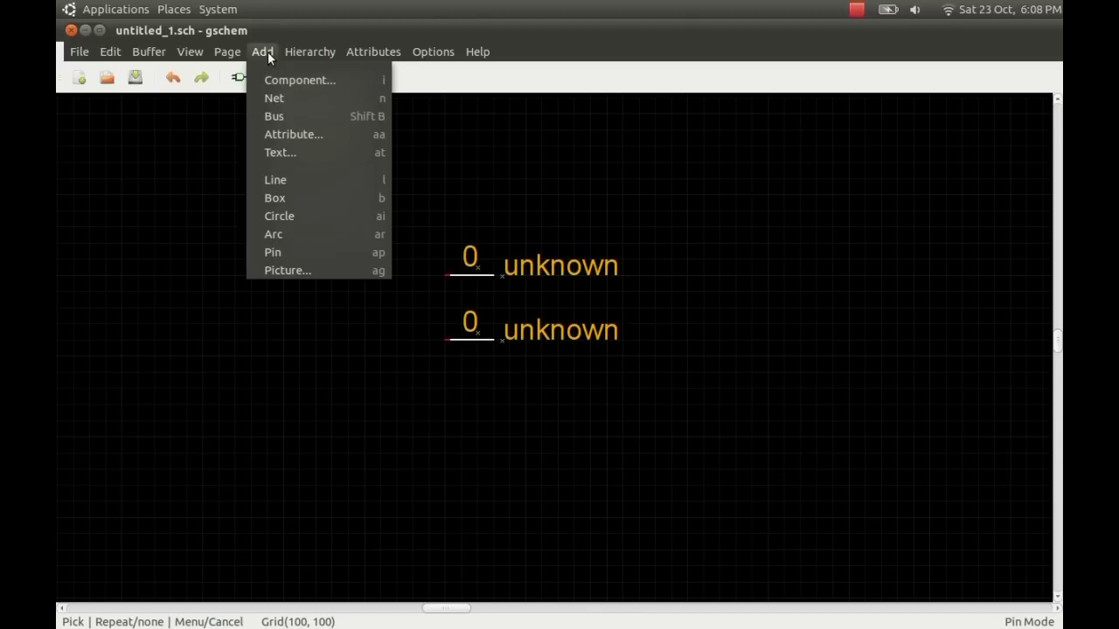
pyautogui.click(323, 198)
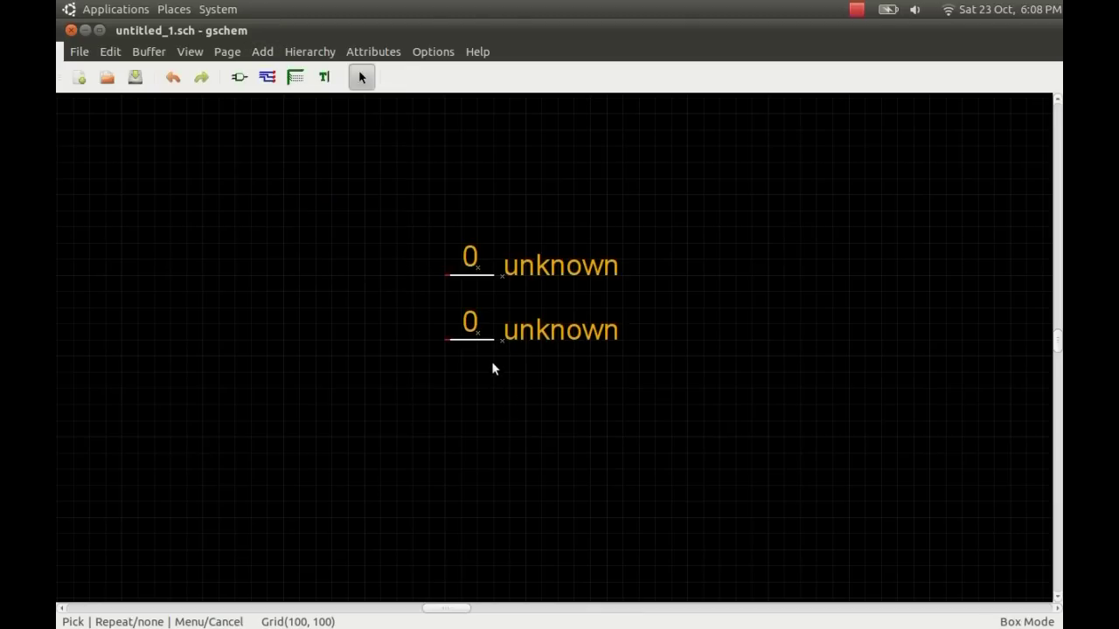
pyautogui.moveTo(494, 355); pyautogui.dragTo(654, 243)
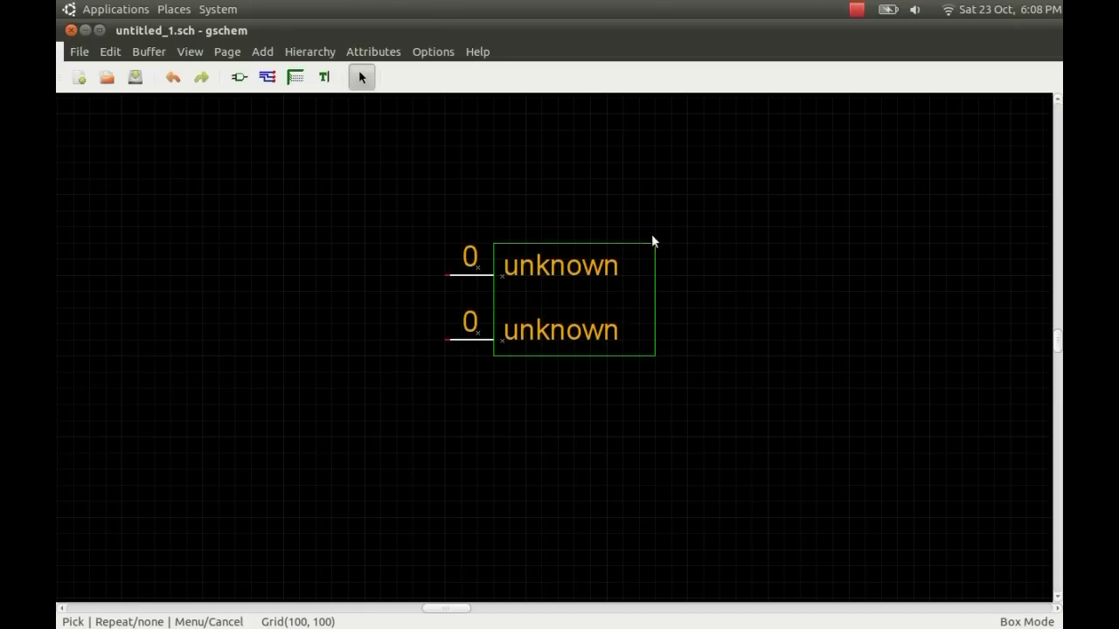
# Open the top pin's attributes and set its pinlabel to positive.
pyautogui.click(362, 79)
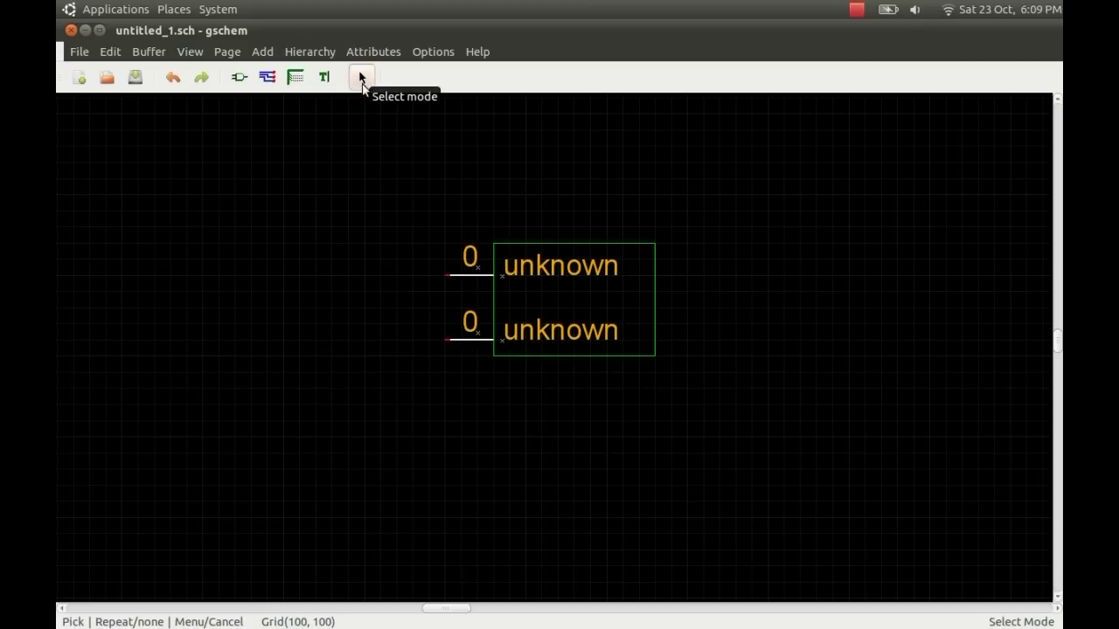
pyautogui.click(469, 277)
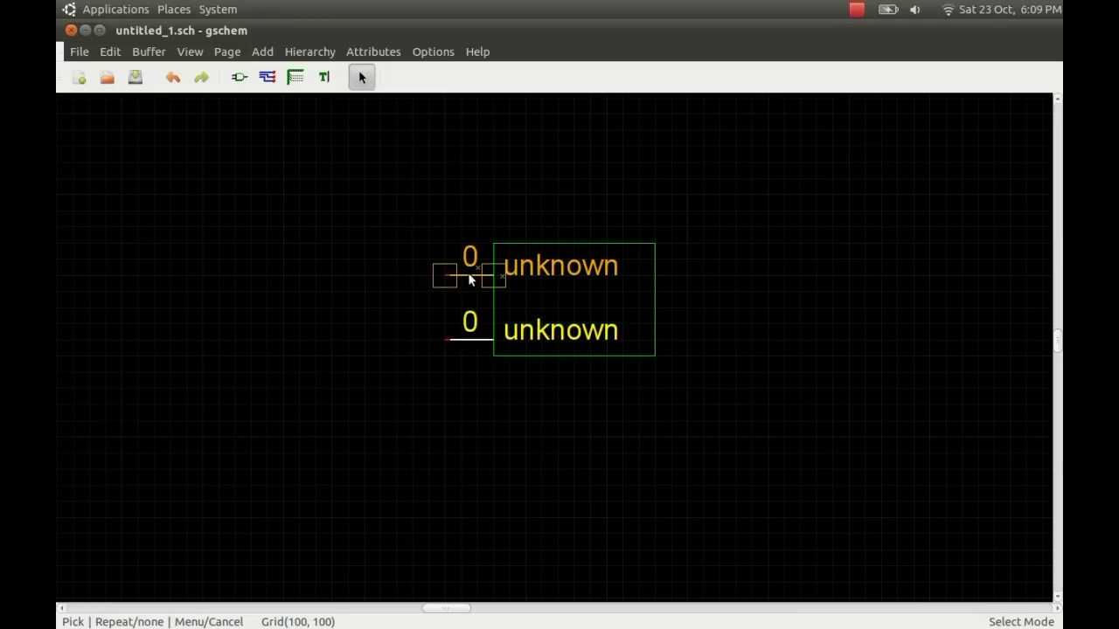
pyautogui.doubleClick(469, 277)
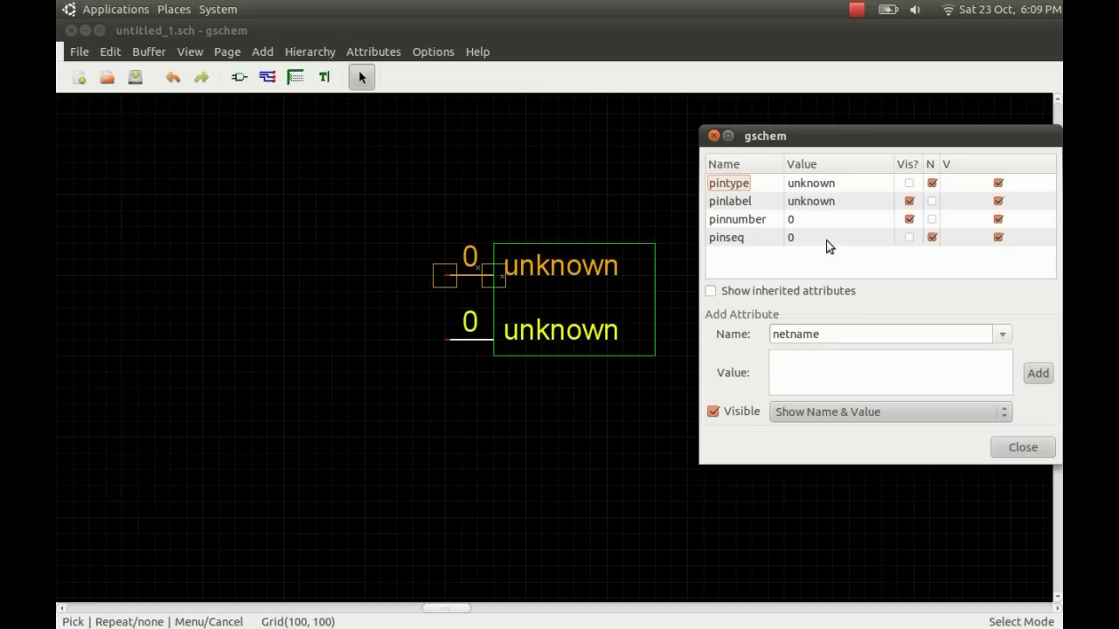
pyautogui.click(821, 203)
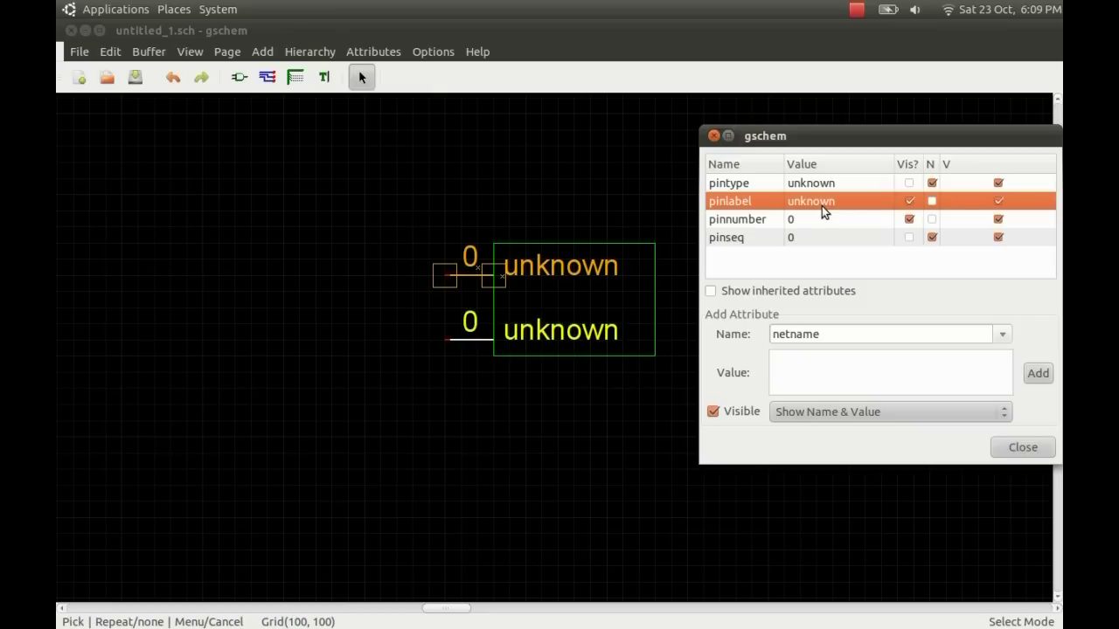
pyautogui.click(821, 204)
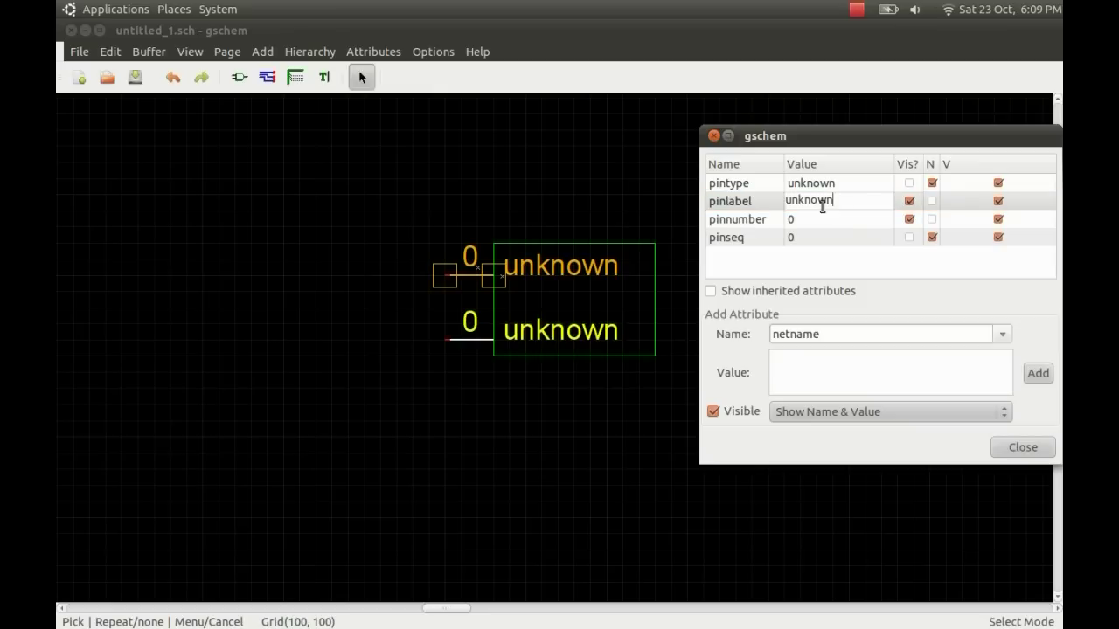
pyautogui.write('pos')
pyautogui.press('BackSpace')
pyautogui.press('BackSpace')
pyautogui.press('BackSpace')
pyautogui.press('BackSpace')
pyautogui.press('BackSpace')
pyautogui.press('BackSpace')
pyautogui.press('BackSpace')
pyautogui.press('BackSpace')
pyautogui.press('BackSpace')
pyautogui.press('BackSpace')
pyautogui.write('positive')
pyautogui.press('Return')
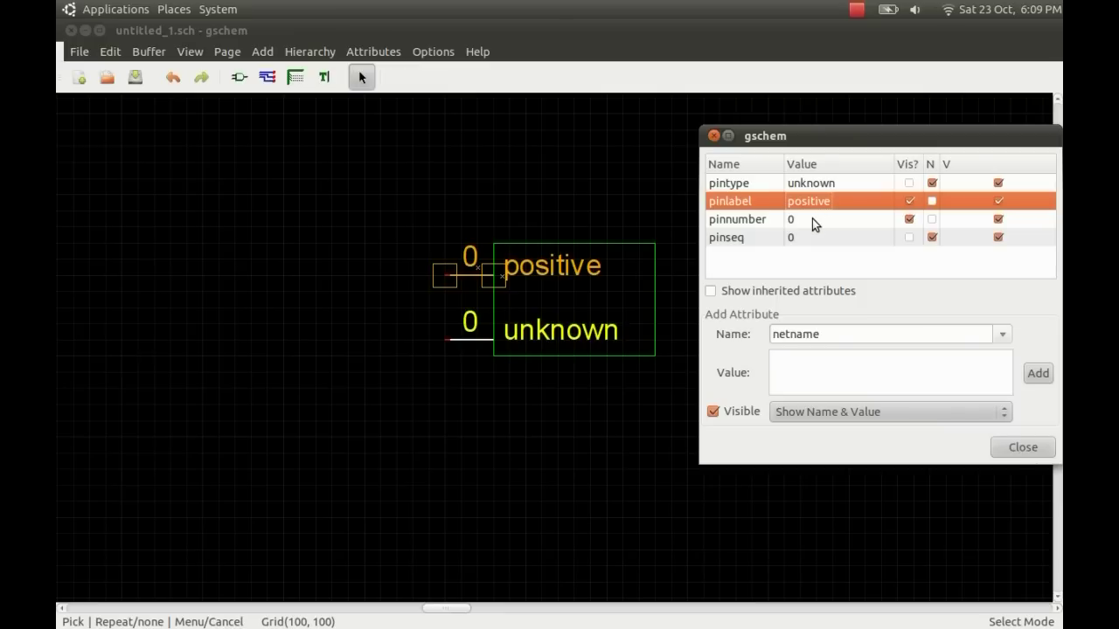
# Set the top pin's pinnumber and pinseq both to 1.
pyautogui.click(812, 218)
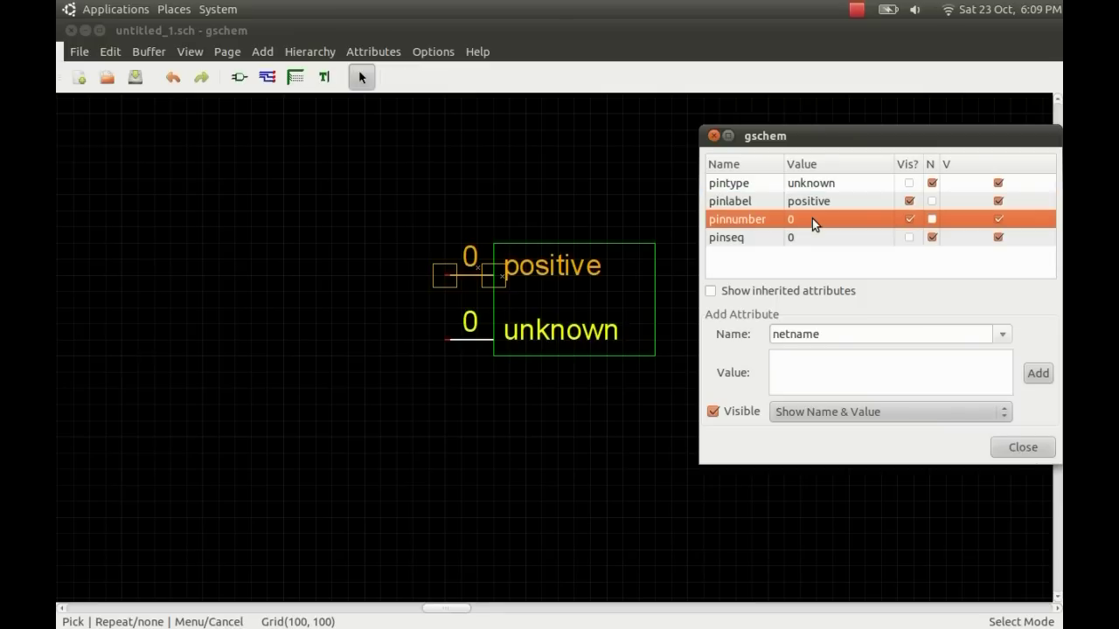
pyautogui.write('01')
pyautogui.press('Return')
pyautogui.click(812, 218)
pyautogui.write('1')
pyautogui.press('Return')
pyautogui.click(816, 233)
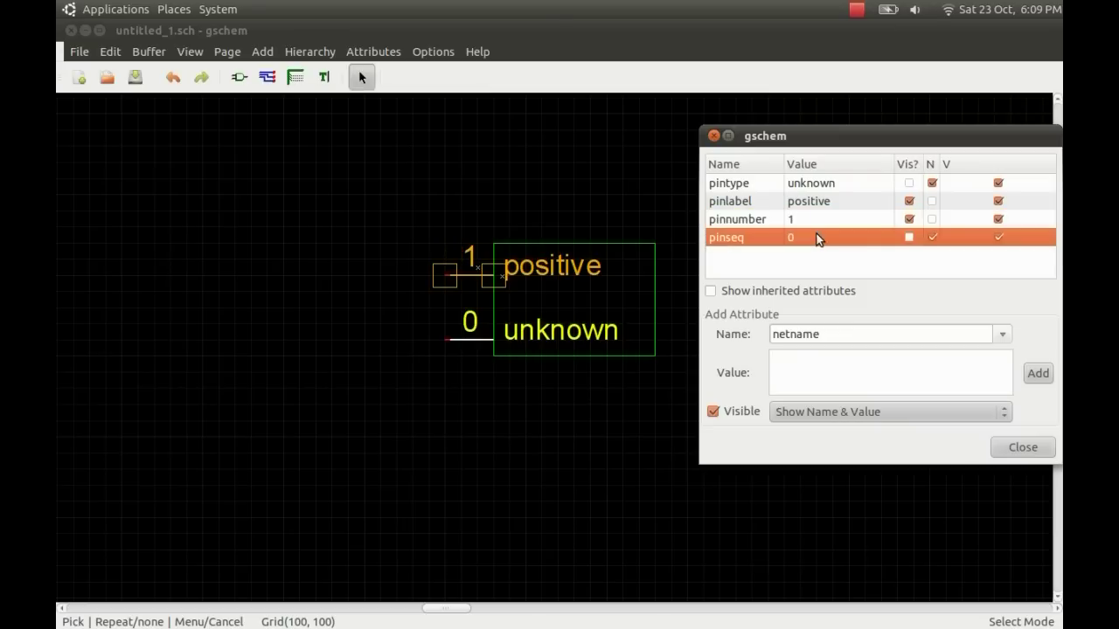
pyautogui.click(816, 234)
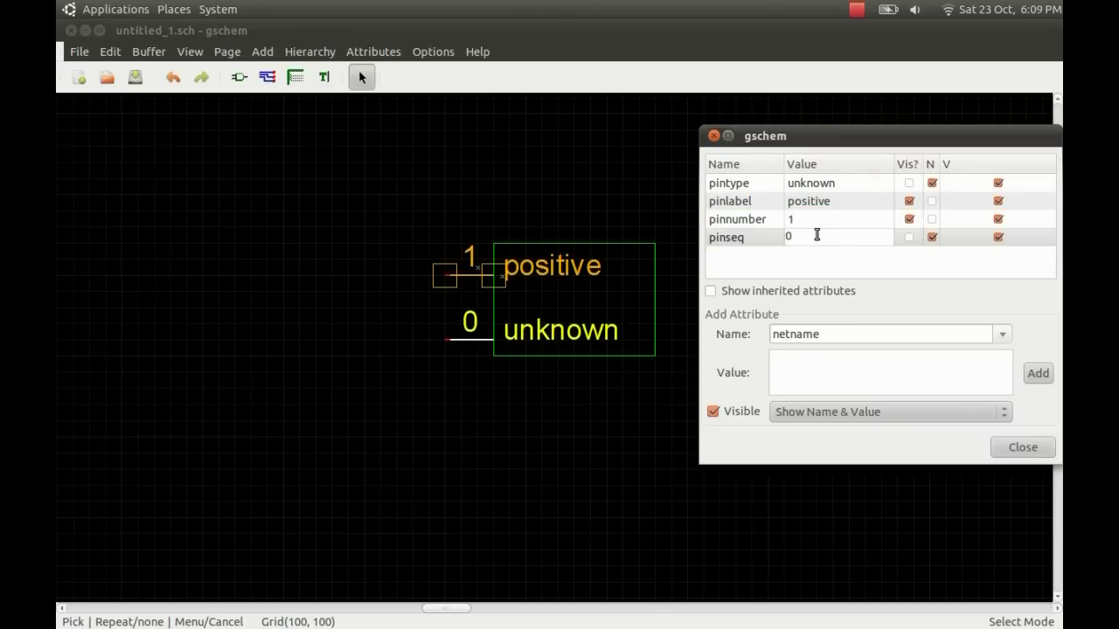
pyautogui.write('1')
pyautogui.press('Return')
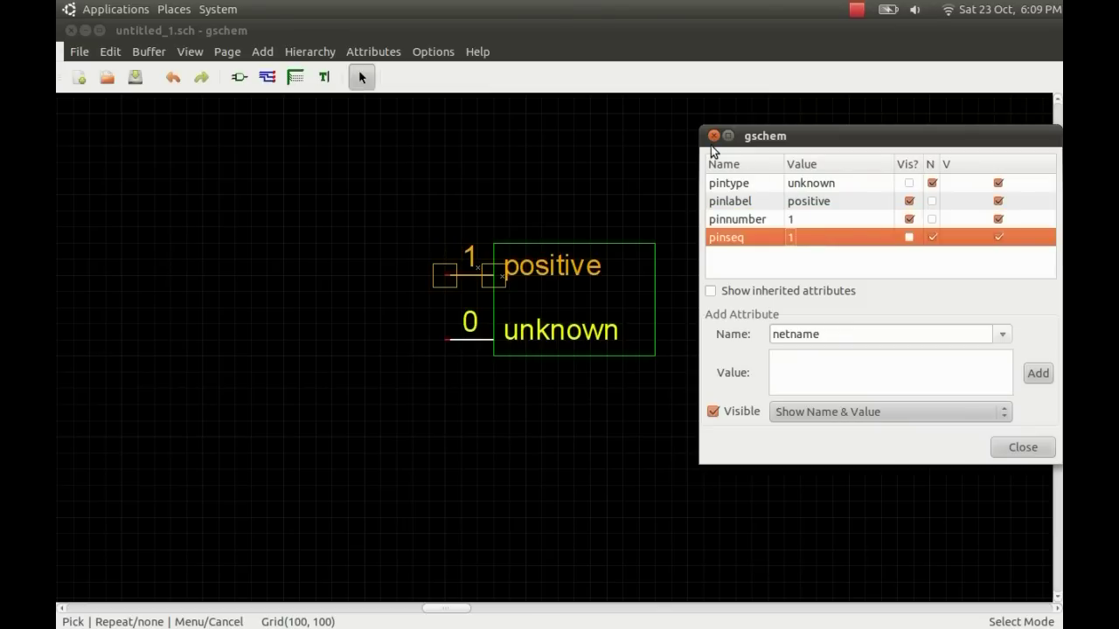
pyautogui.click(463, 339)
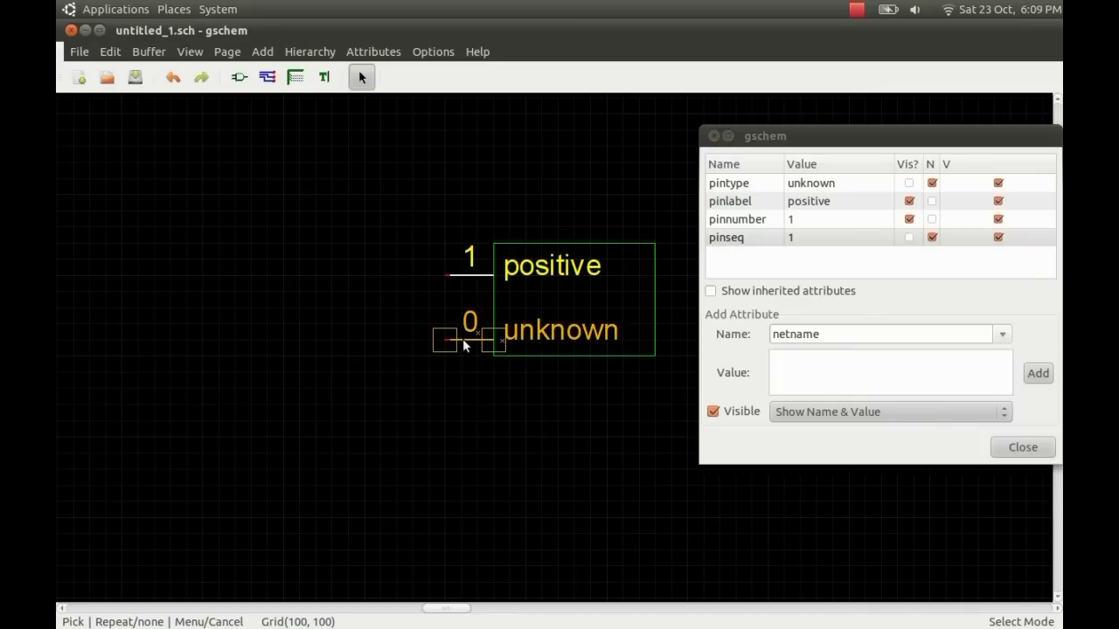
# Relabel the lower pin negative and set its pinnumber to 2.
pyautogui.click(811, 199)
pyautogui.click(812, 199)
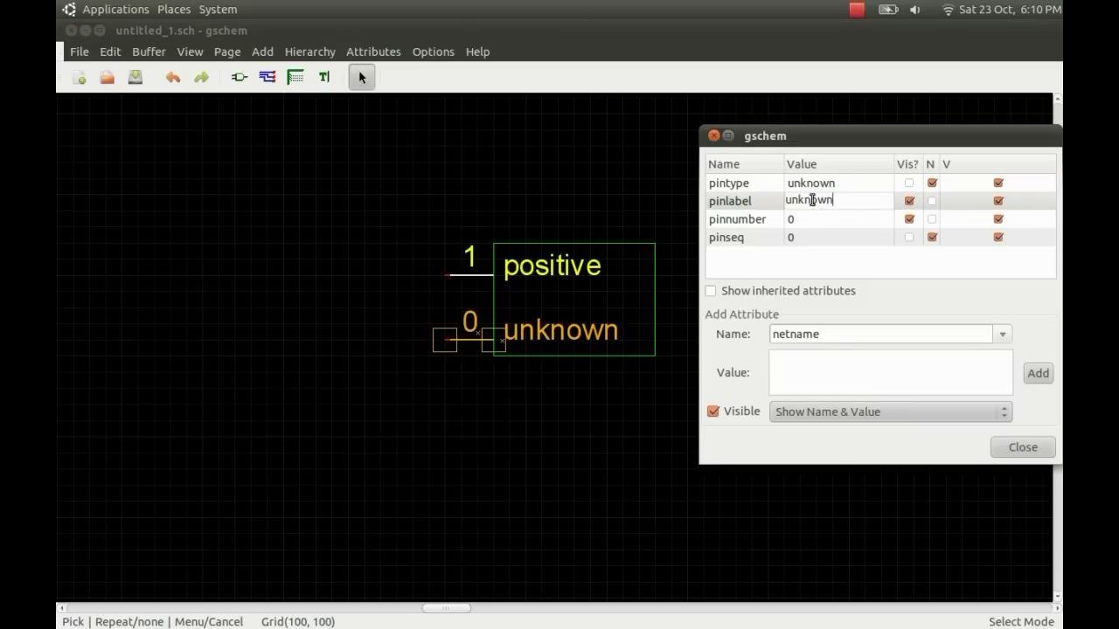
pyautogui.press('BackSpace')
pyautogui.press('BackSpace')
pyautogui.press('BackSpace')
pyautogui.press('BackSpace')
pyautogui.press('BackSpace')
pyautogui.press('BackSpace')
pyautogui.press('BackSpace')
pyautogui.write('negative')
pyautogui.click(837, 220)
pyautogui.click(837, 221)
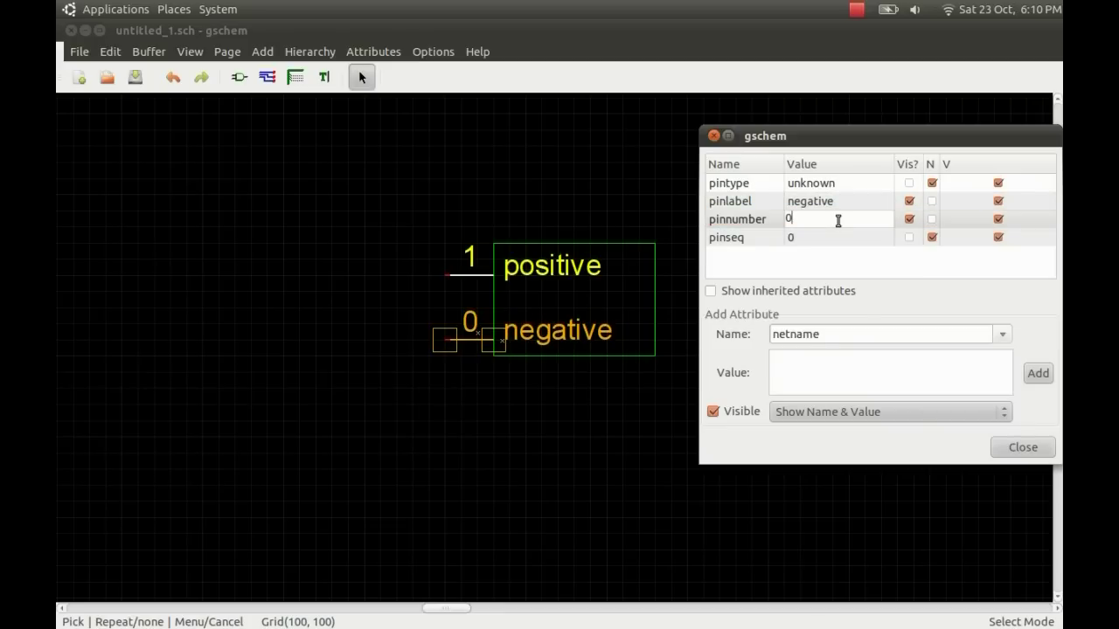
pyautogui.press('BackSpace')
pyautogui.write('2')
pyautogui.press('Return')
# Set the lower pin's pinseq to 2, close the attribute editor and deselect it.
pyautogui.click(826, 238)
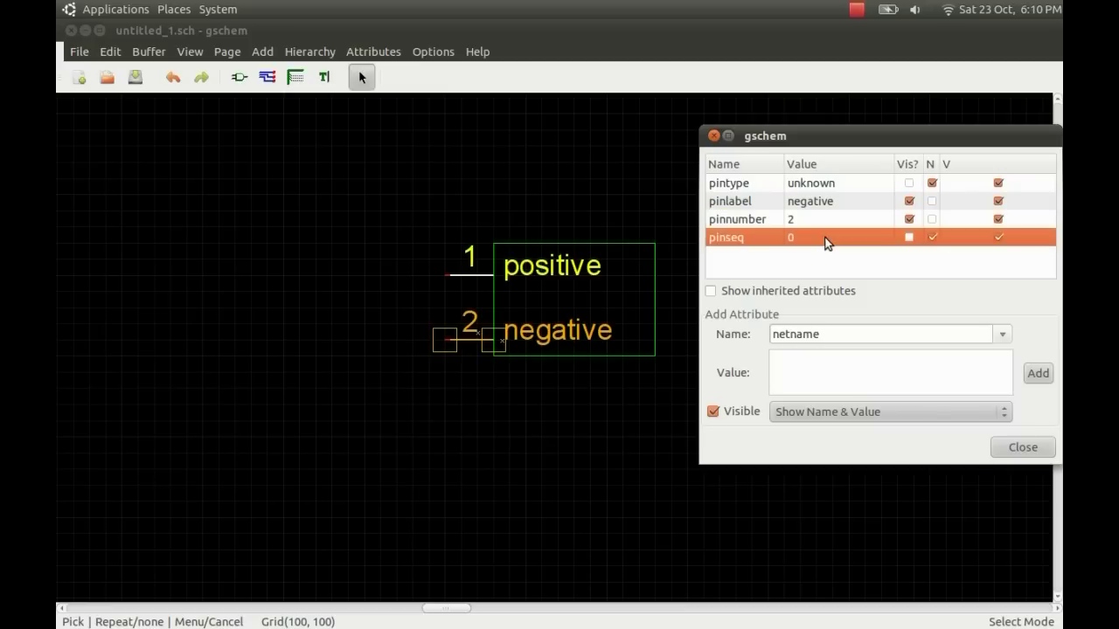
pyautogui.click(826, 238)
pyautogui.write('2')
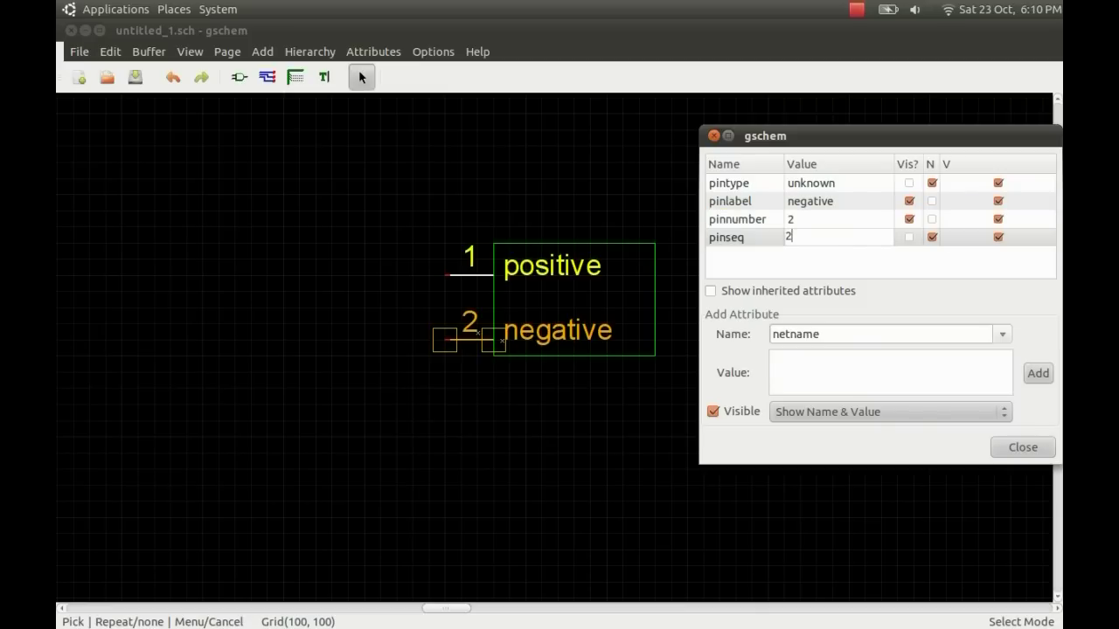
pyautogui.press('Return')
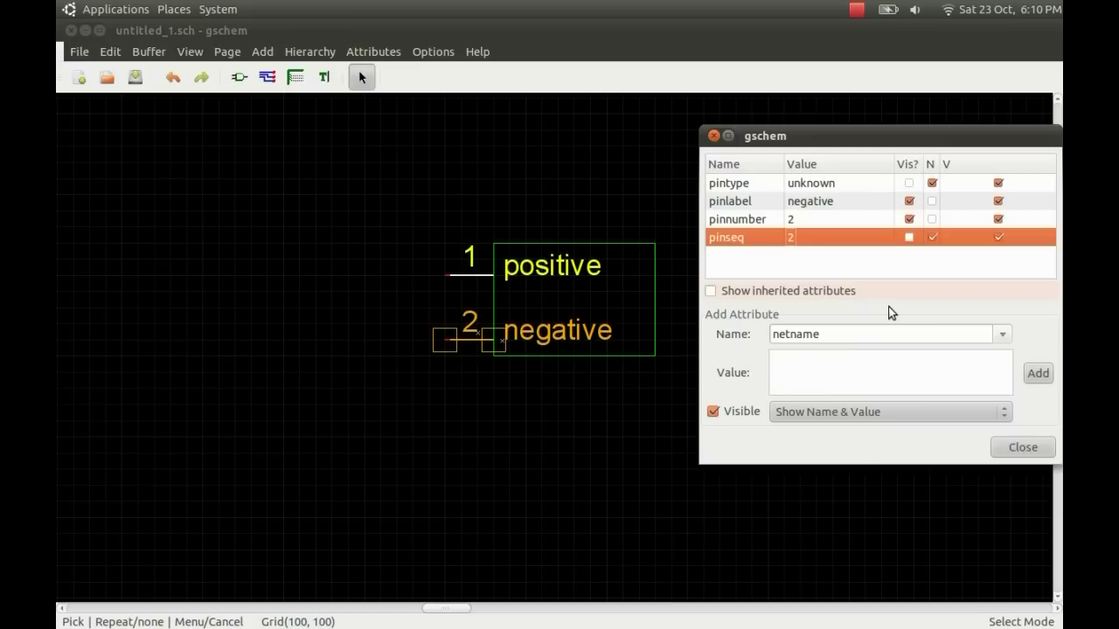
pyautogui.click(1001, 447)
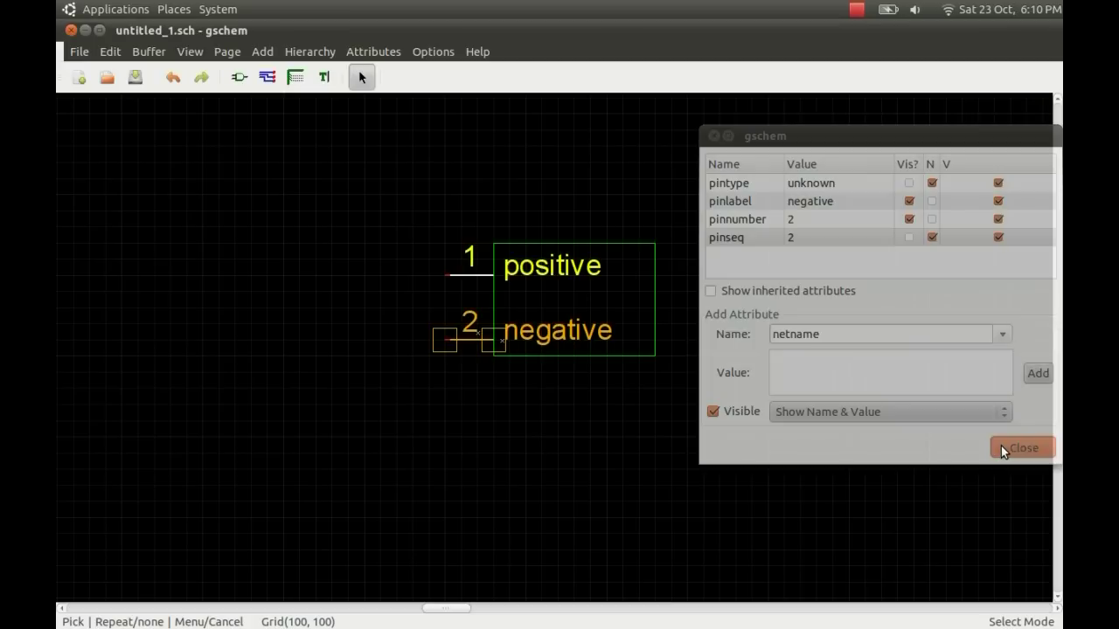
pyautogui.click(736, 271)
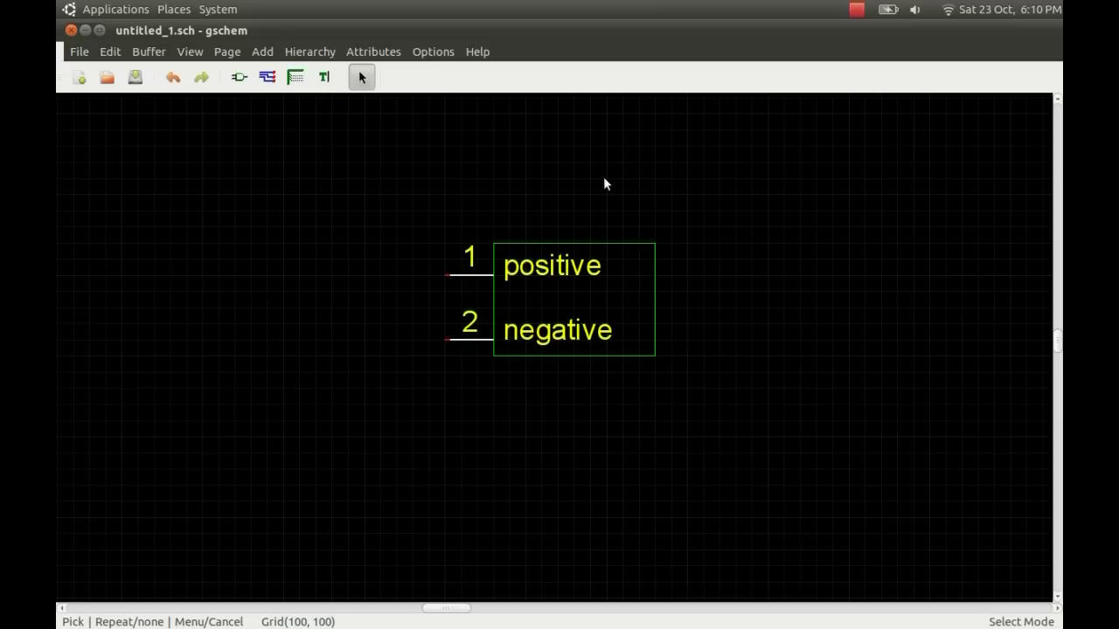
# Add a refdes attribute with value D? to the symbol.
pyautogui.click(261, 53)
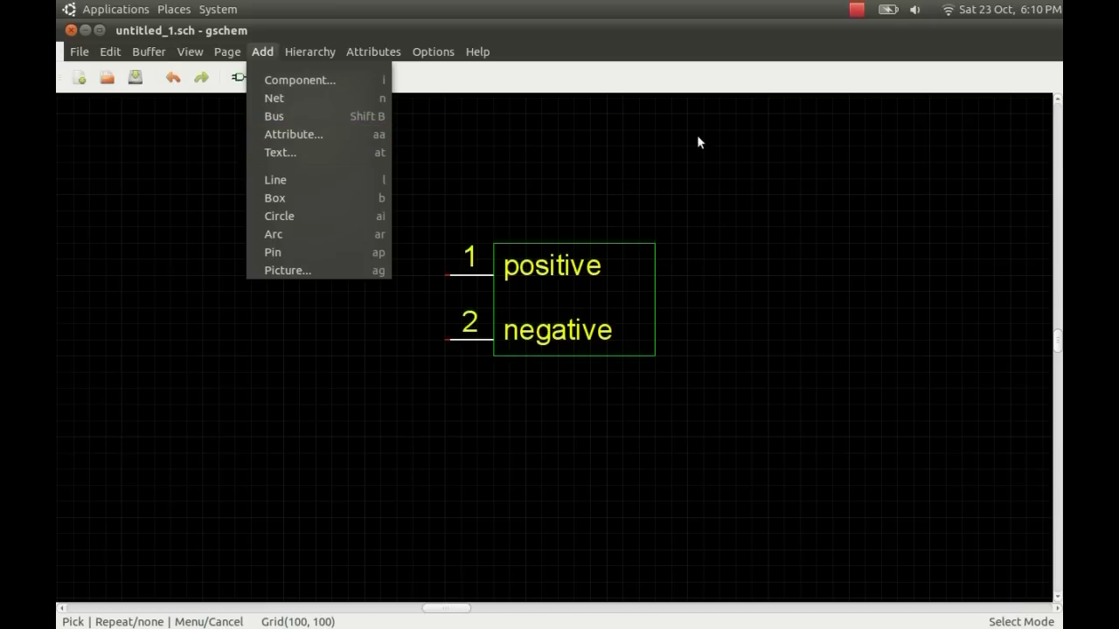
pyautogui.click(766, 184)
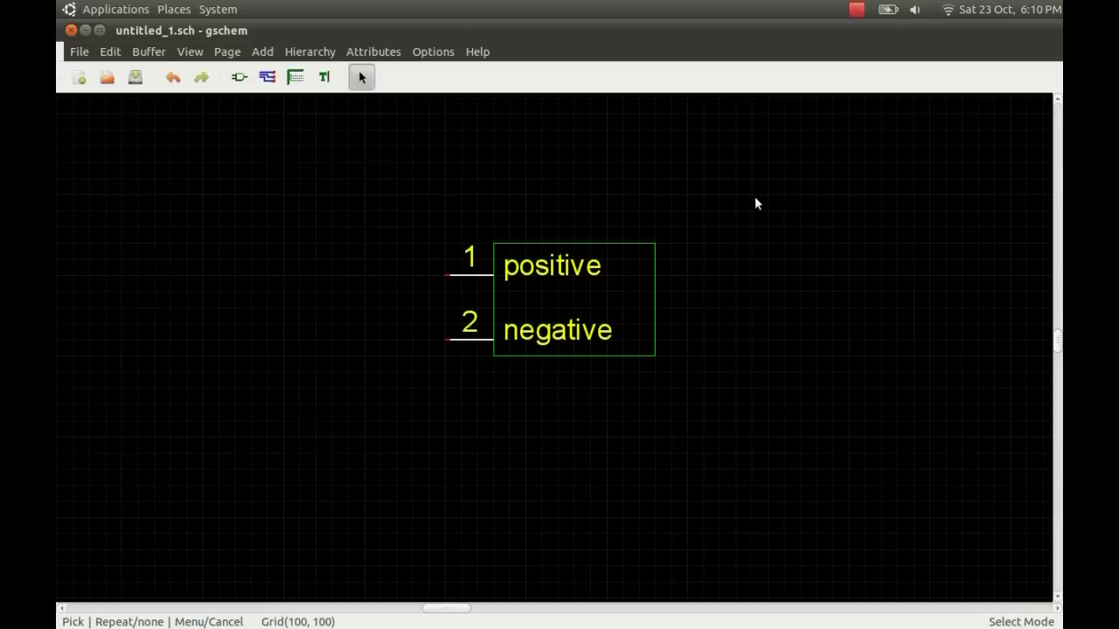
pyautogui.rightClick(754, 197)
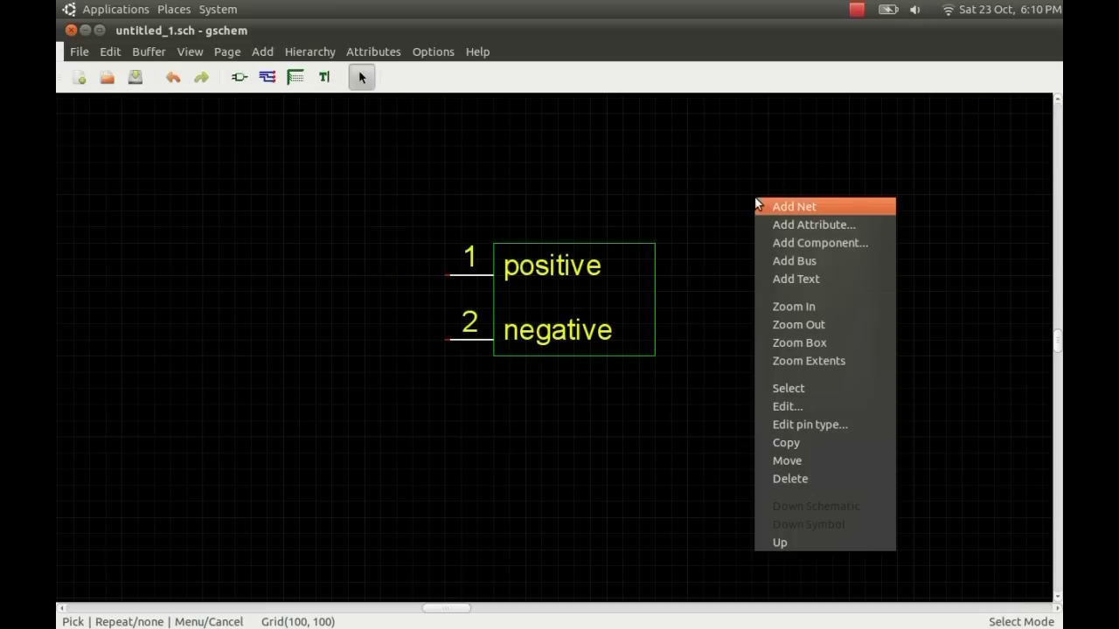
pyautogui.click(825, 228)
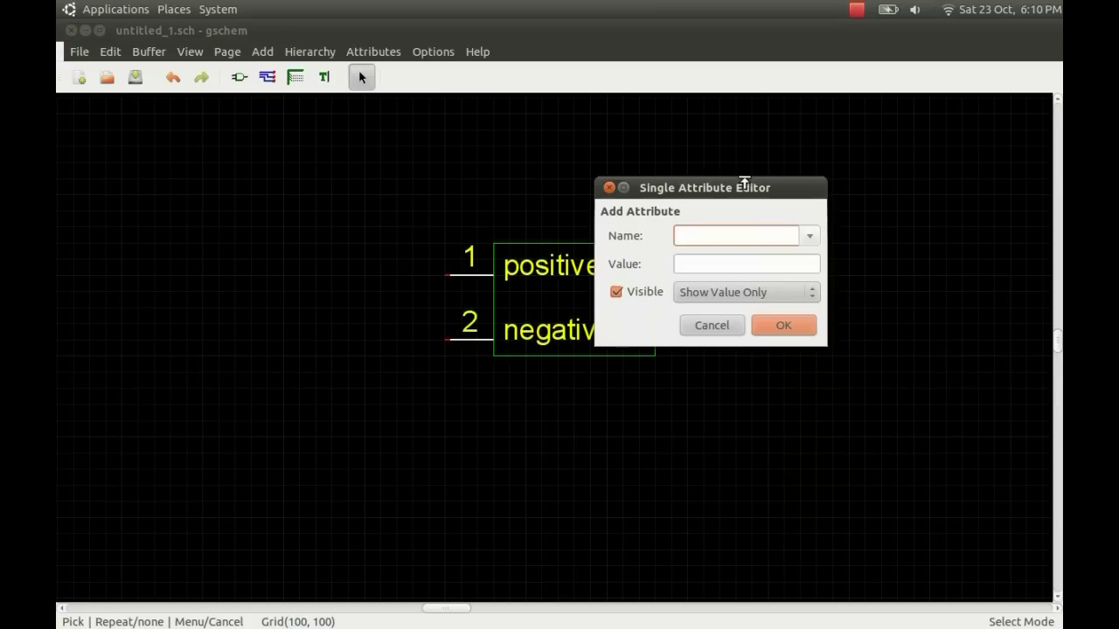
pyautogui.moveTo(740, 185); pyautogui.dragTo(862, 169)
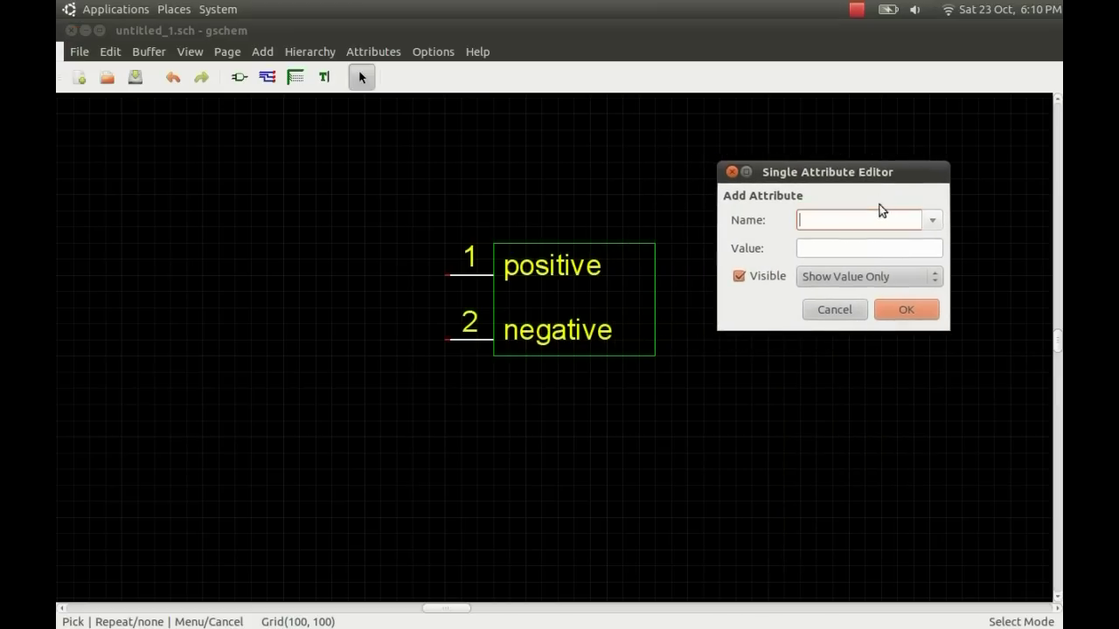
pyautogui.click(933, 222)
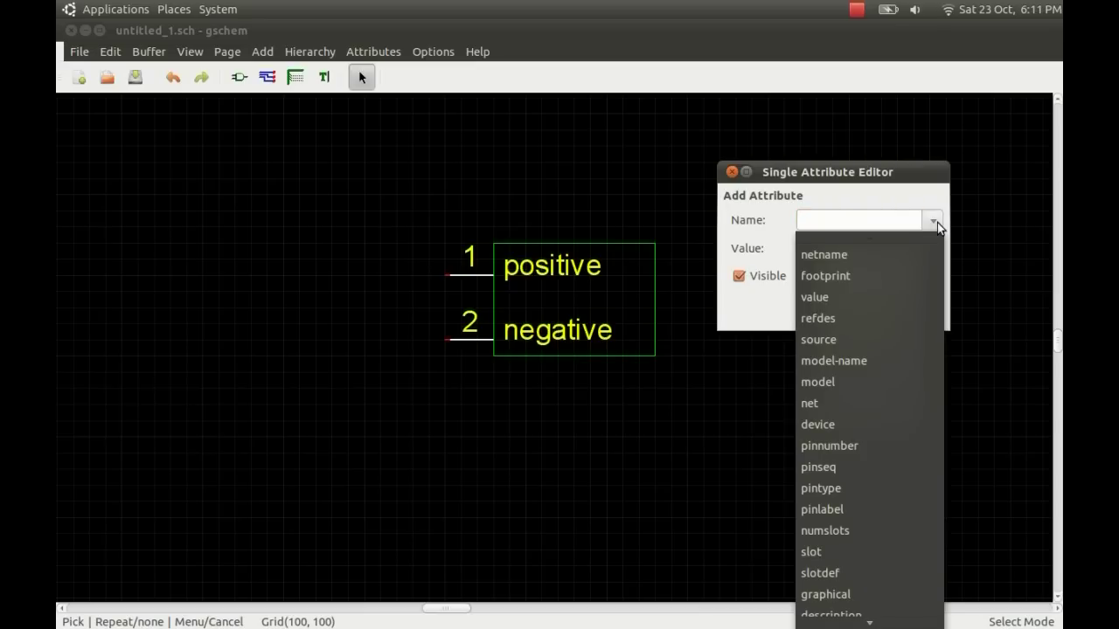
pyautogui.click(889, 317)
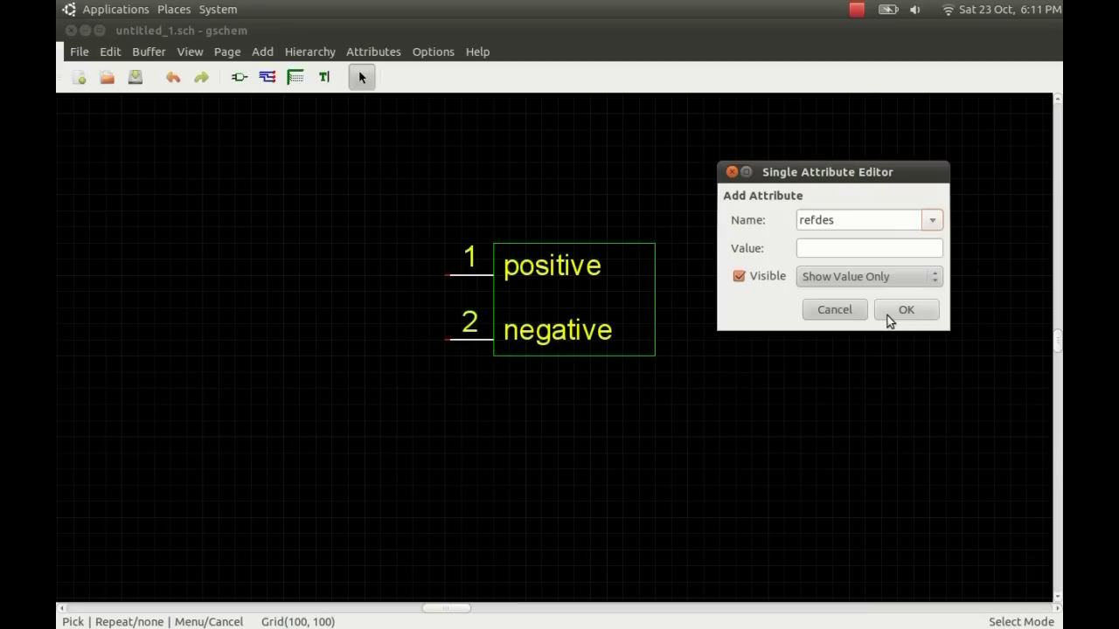
pyautogui.click(825, 249)
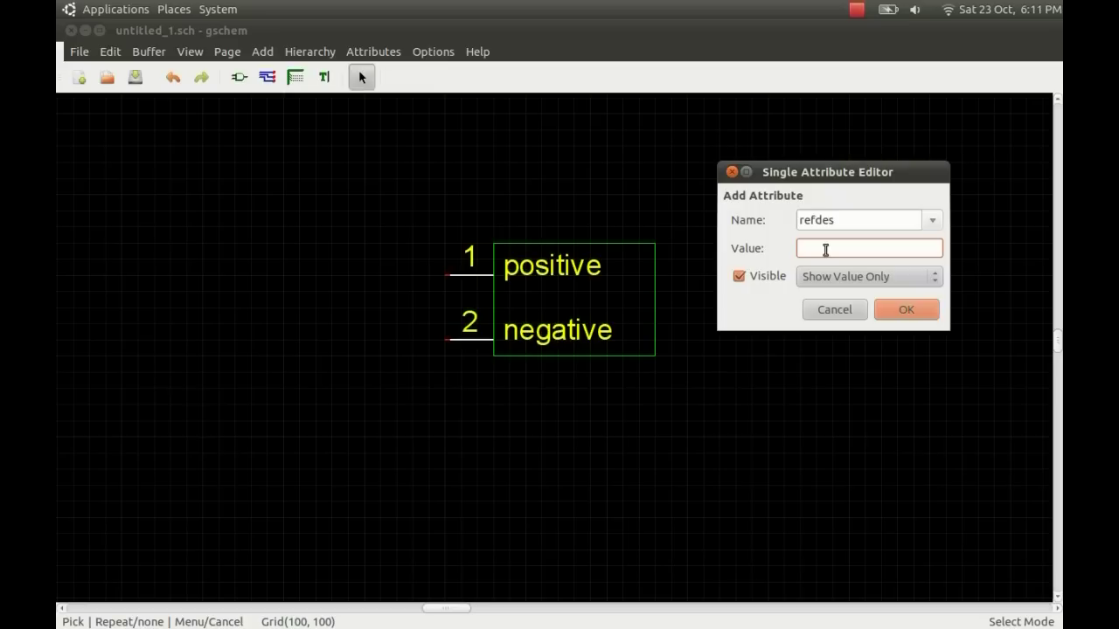
pyautogui.write('D?')
pyautogui.click(902, 310)
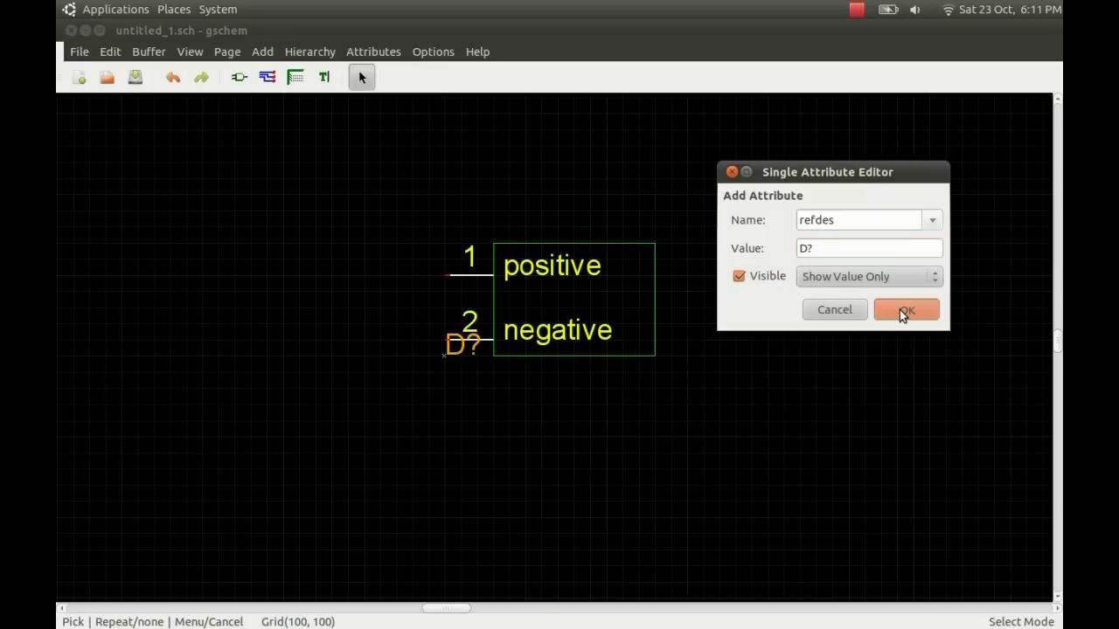
# Move the D? label up above the symbol box.
pyautogui.moveTo(454, 354); pyautogui.dragTo(482, 346)
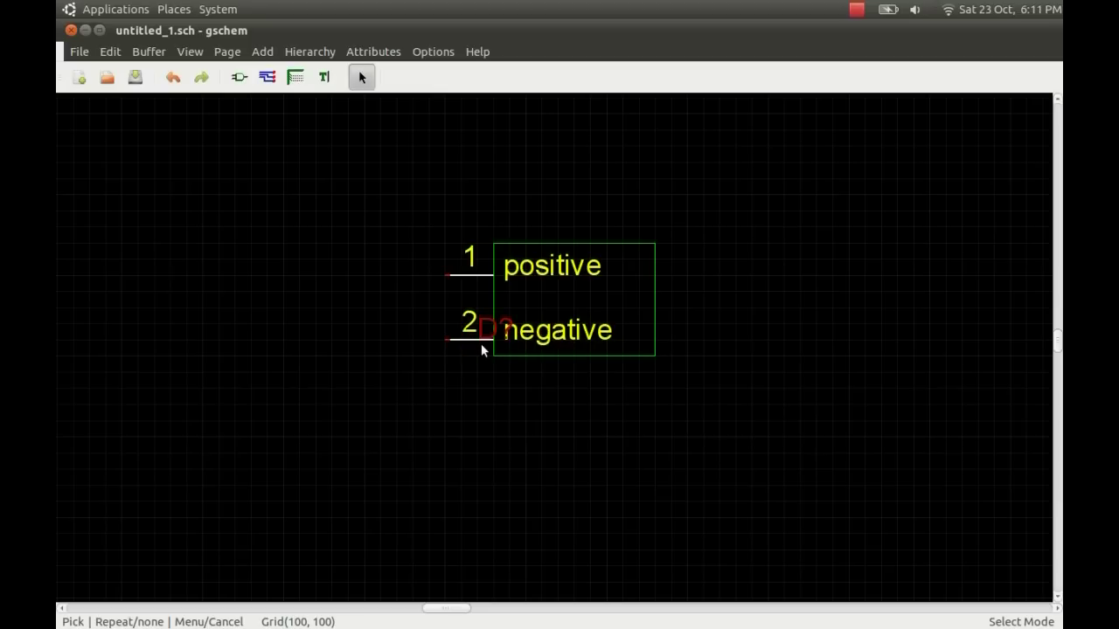
pyautogui.moveTo(482, 346); pyautogui.dragTo(495, 225)
pyautogui.click(542, 229)
# Add a device attribute with value 'demo IC', unchecking Visible.
pyautogui.rightClick(775, 203)
pyautogui.click(825, 229)
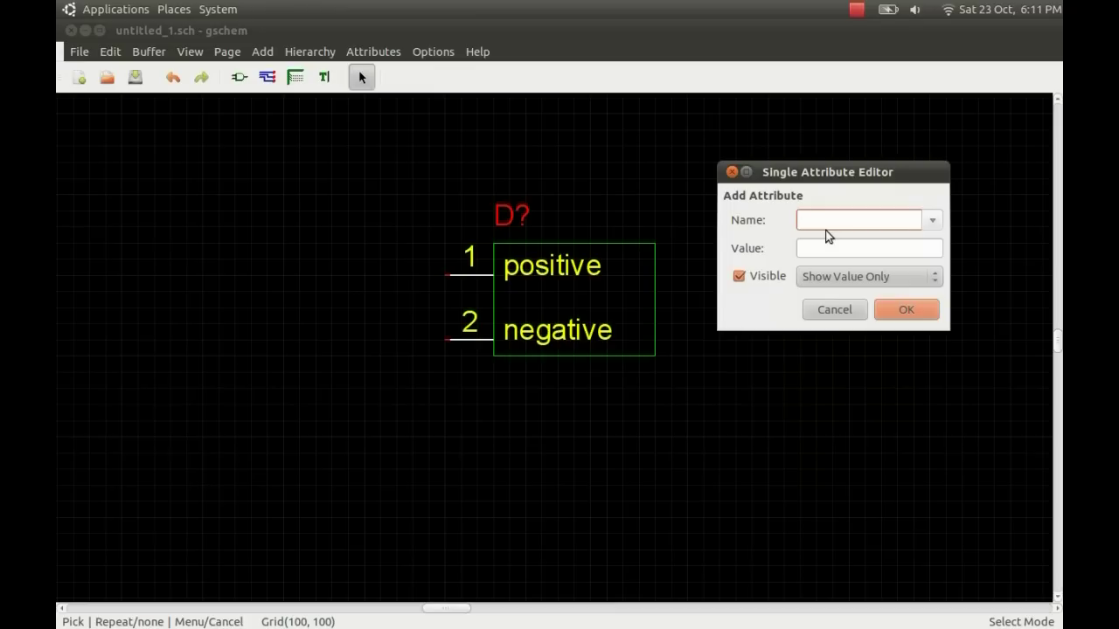
pyautogui.click(934, 221)
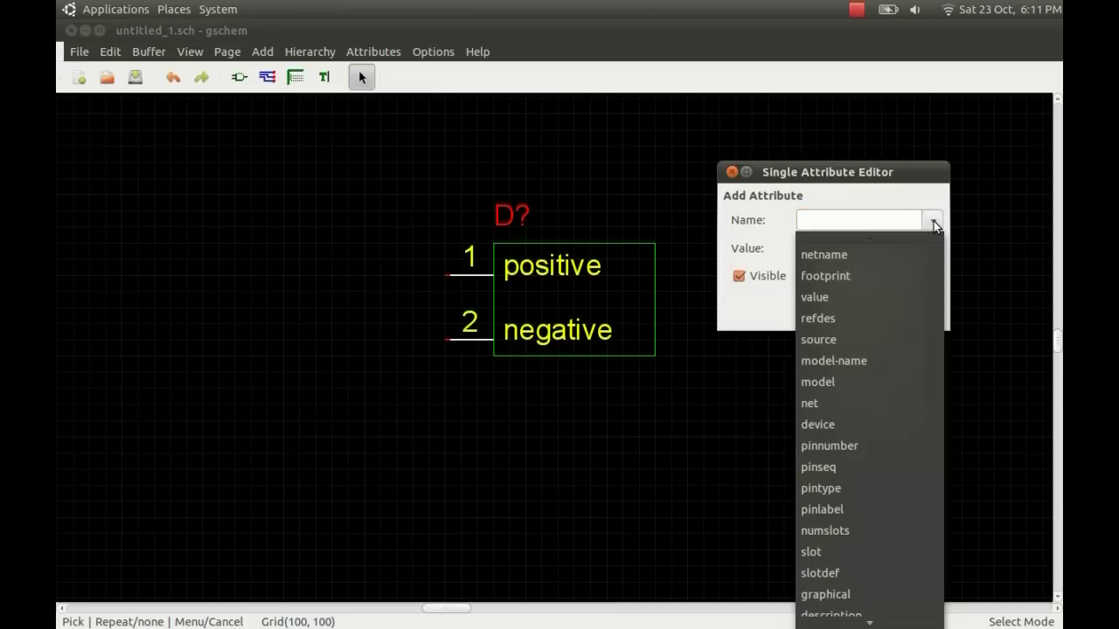
pyautogui.click(884, 425)
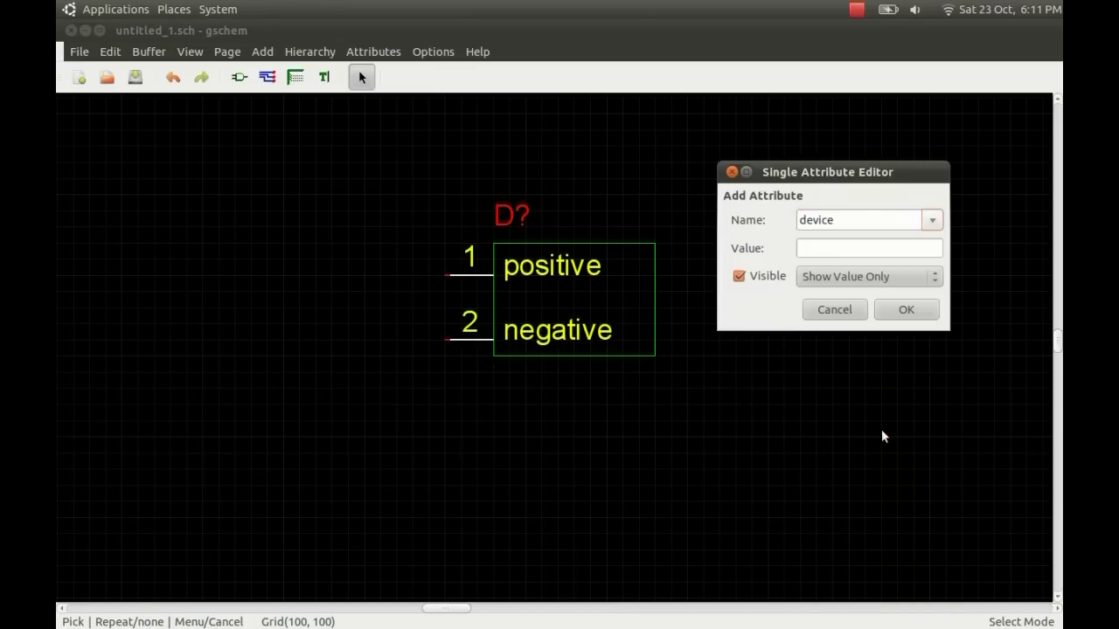
pyautogui.click(841, 253)
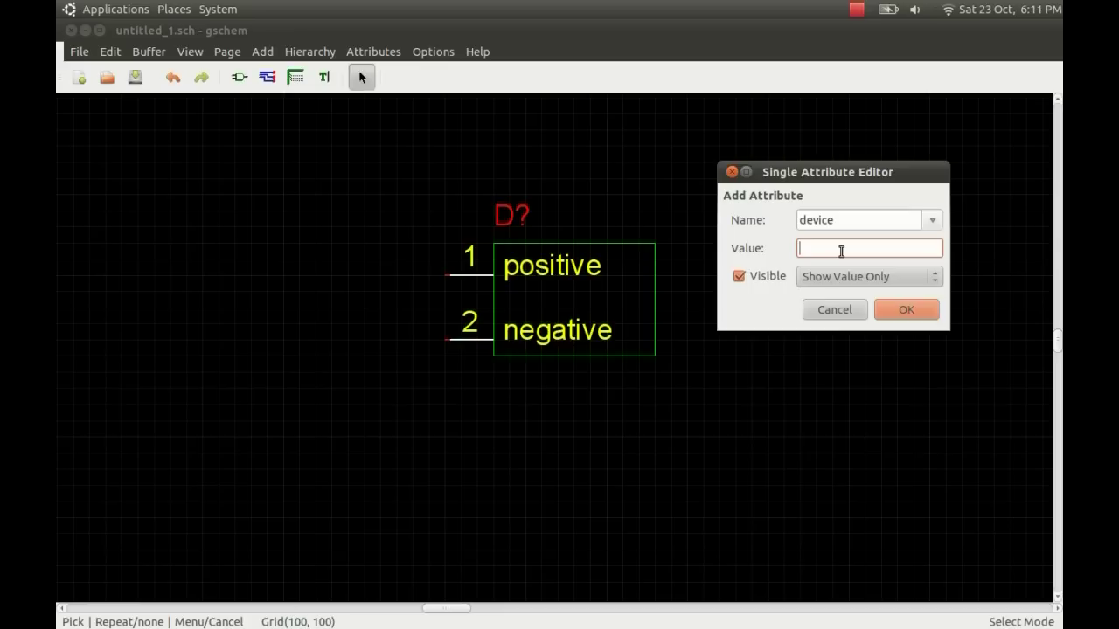
pyautogui.write('demo IC')
pyautogui.click(739, 277)
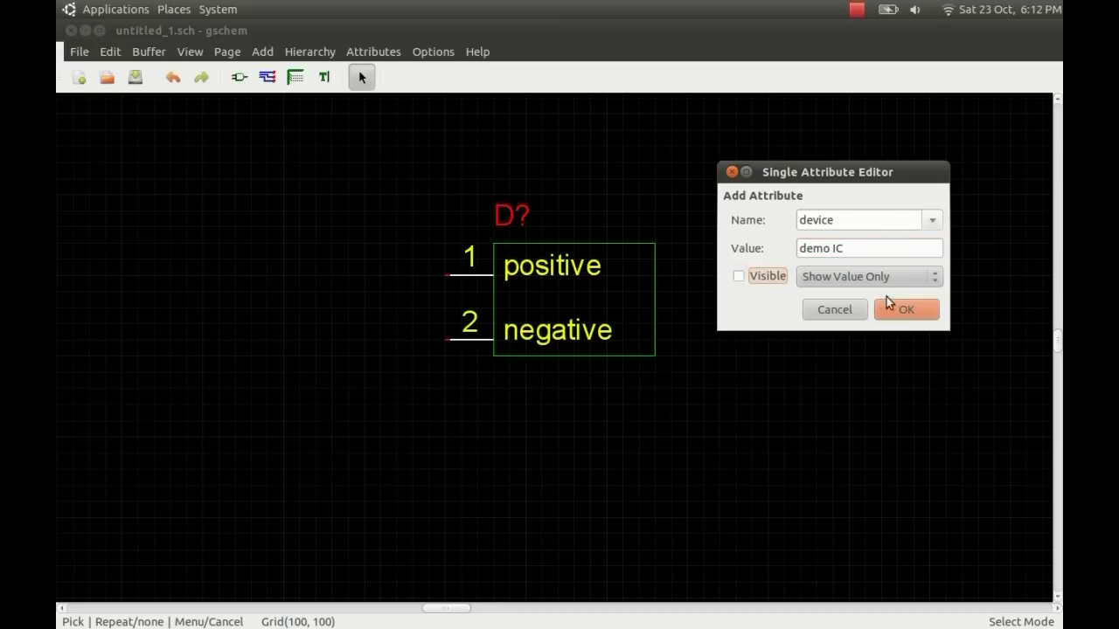
pyautogui.click(905, 311)
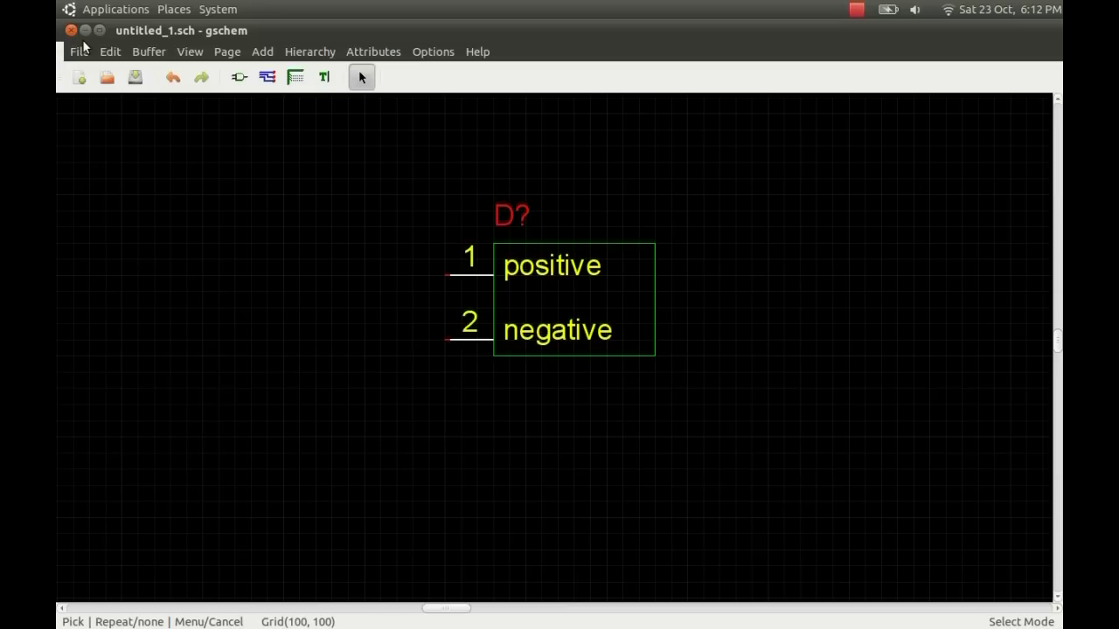
# Show invisible text and drag the demo IC label below the symbol.
pyautogui.click(191, 52)
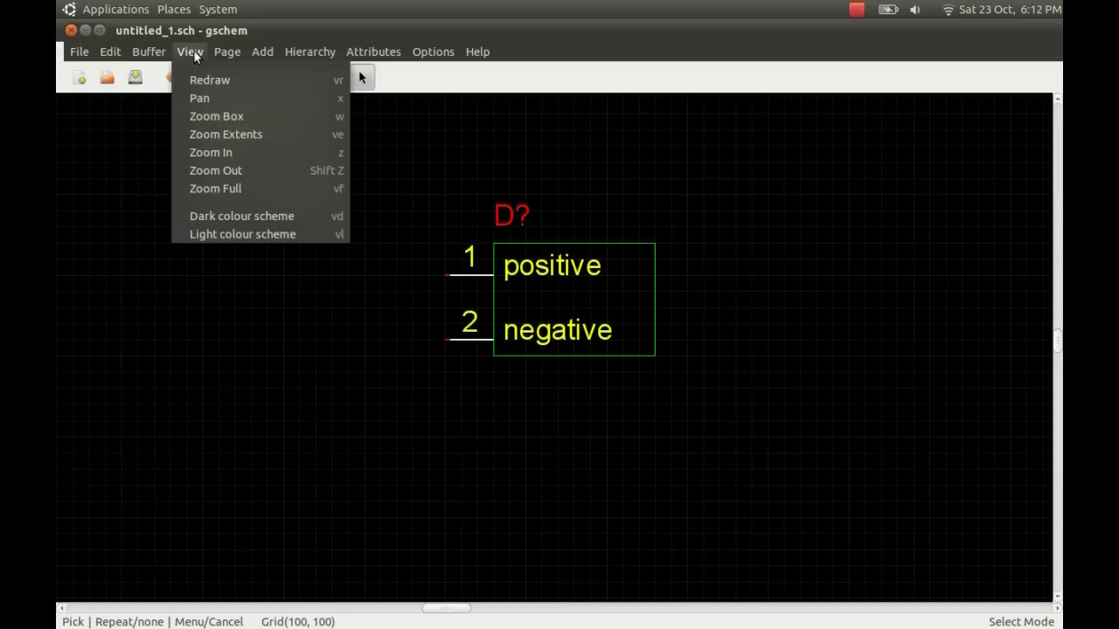
pyautogui.click(191, 52)
pyautogui.click(144, 52)
pyautogui.moveTo(114, 51)
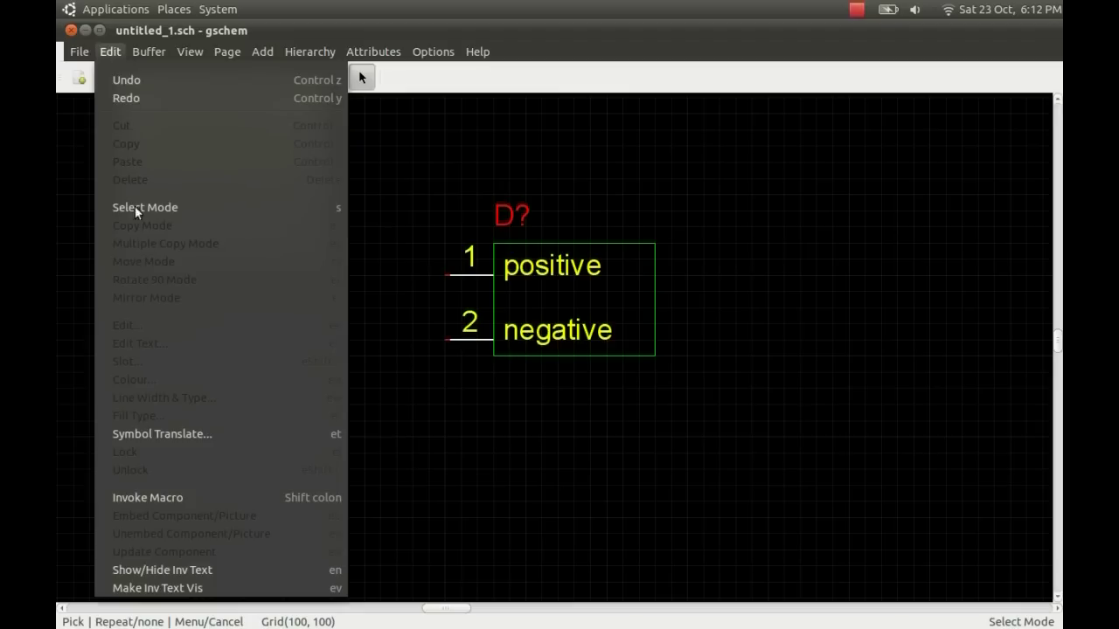
pyautogui.click(181, 571)
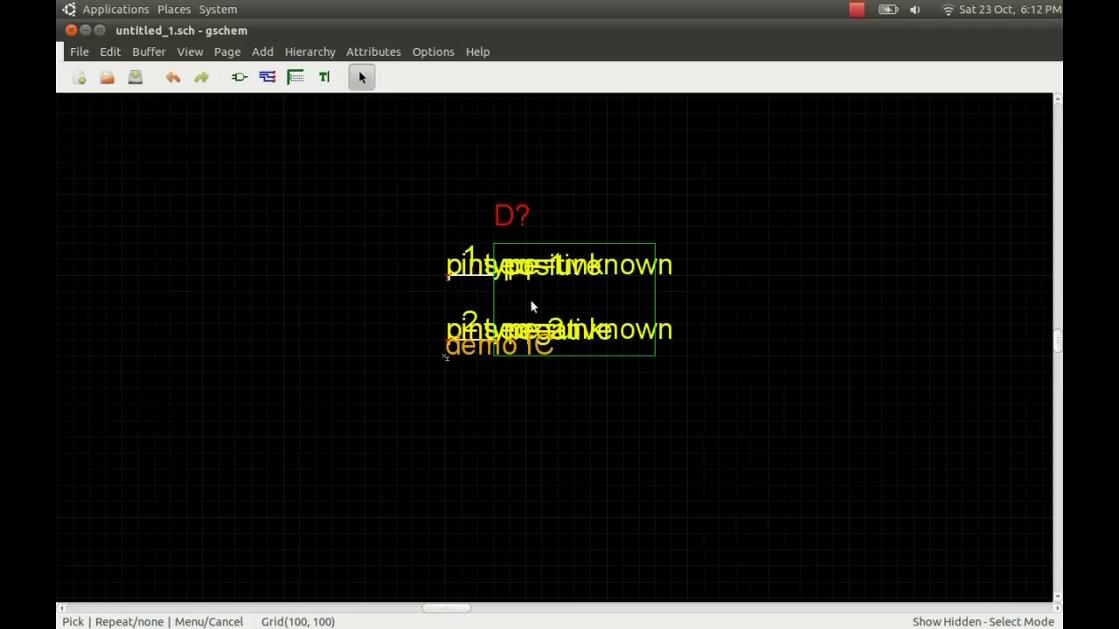
pyautogui.moveTo(496, 354); pyautogui.dragTo(500, 412)
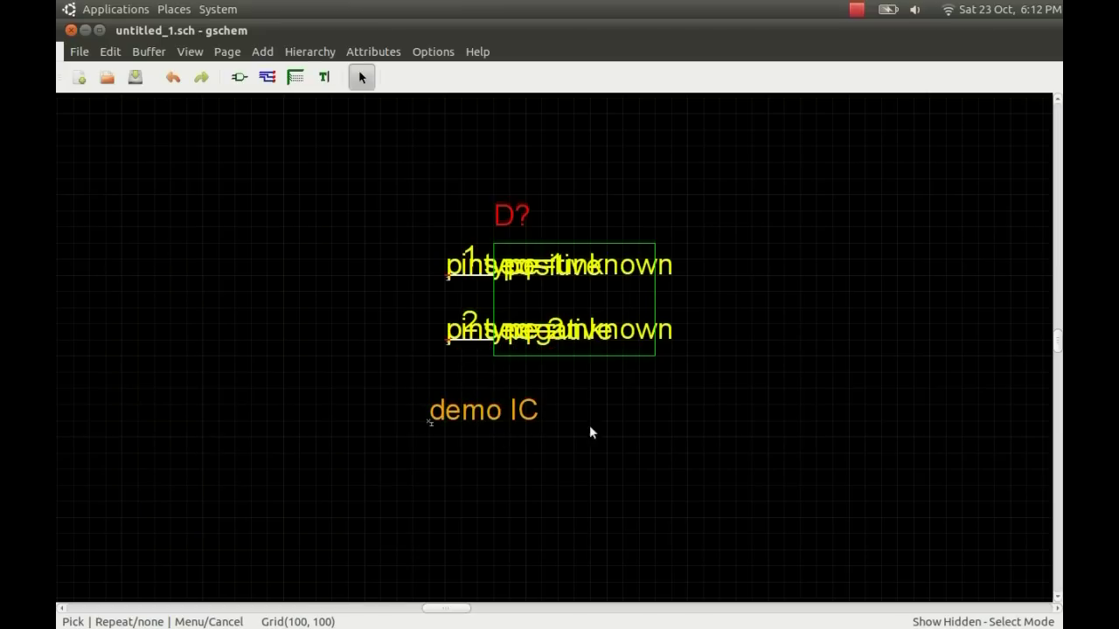
# Turn Show/Hide Inv Text off again to conceal hidden text.
pyautogui.click(107, 77)
pyautogui.click(249, 99)
pyautogui.click(108, 50)
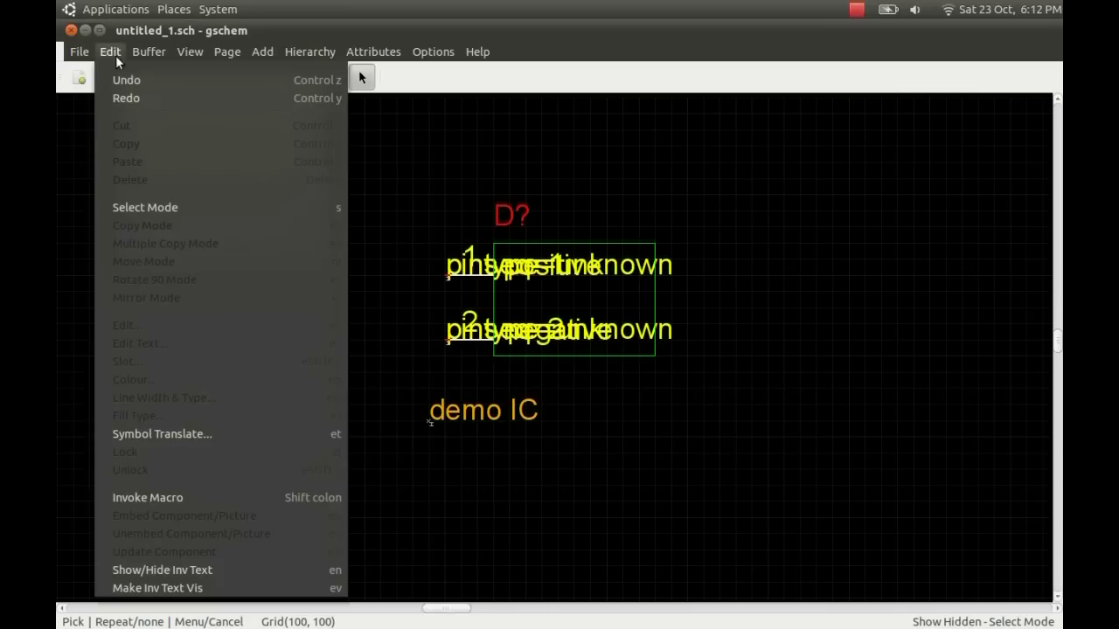
pyautogui.click(181, 569)
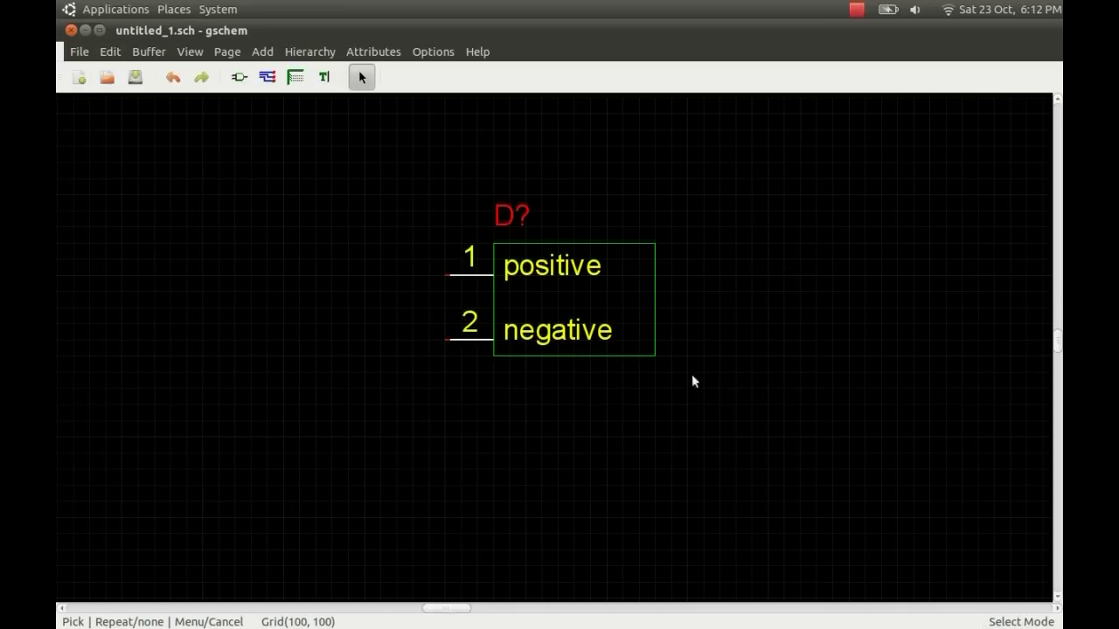
# Start adding a new attribute and choose footprint as its name.
pyautogui.rightClick(745, 242)
pyautogui.click(802, 285)
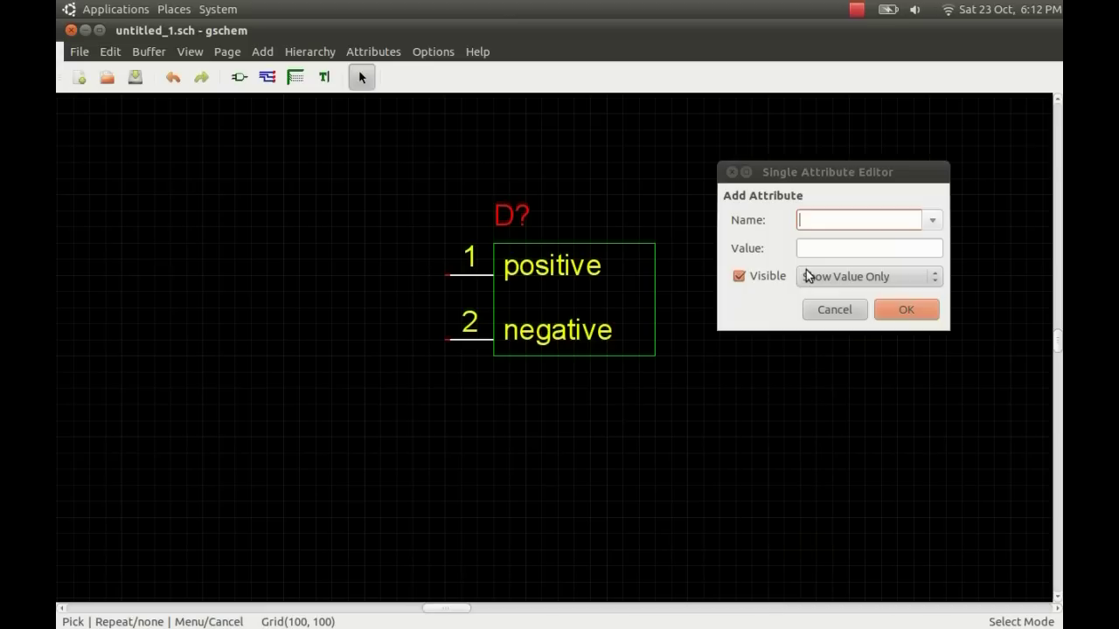
pyautogui.click(934, 220)
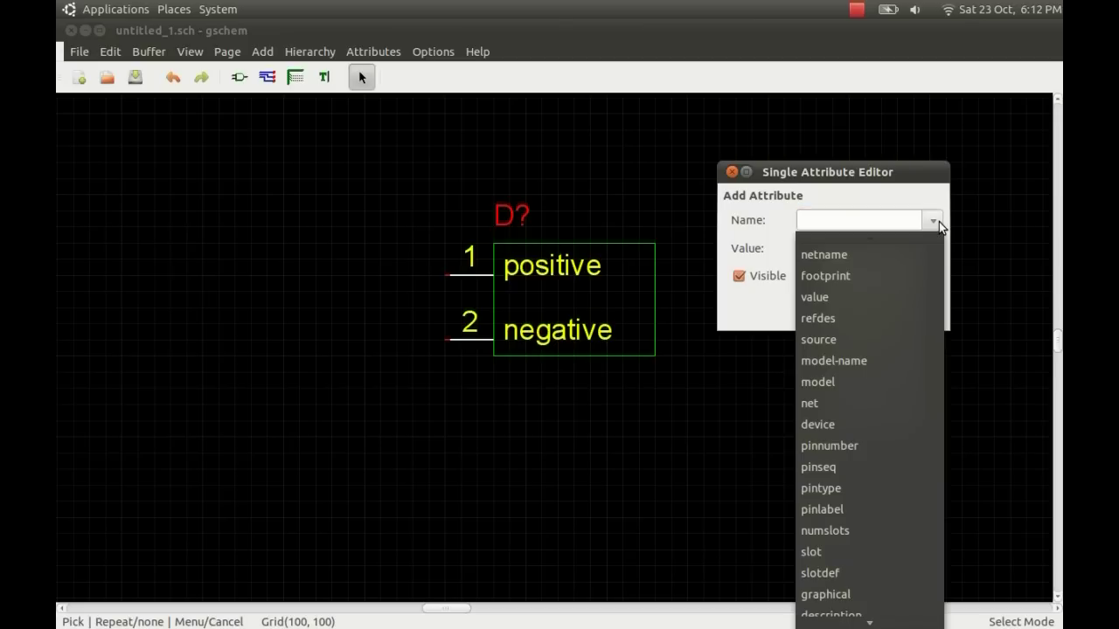
pyautogui.click(912, 277)
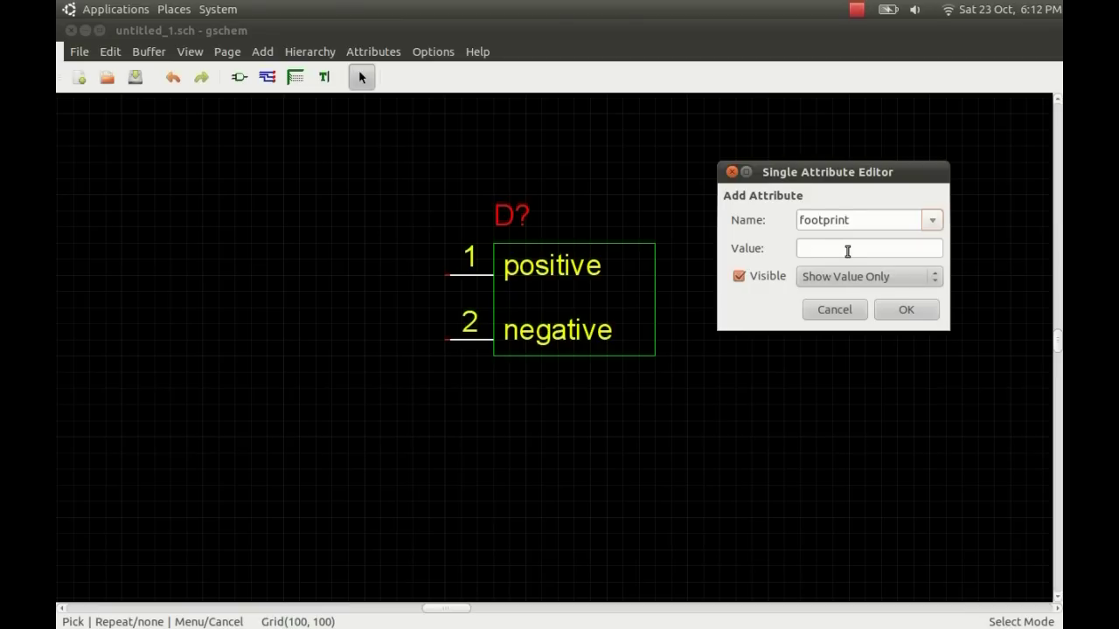
# Launch gEDA PCB and browse the newlib footprint library folders.
pyautogui.moveTo(560, 612)
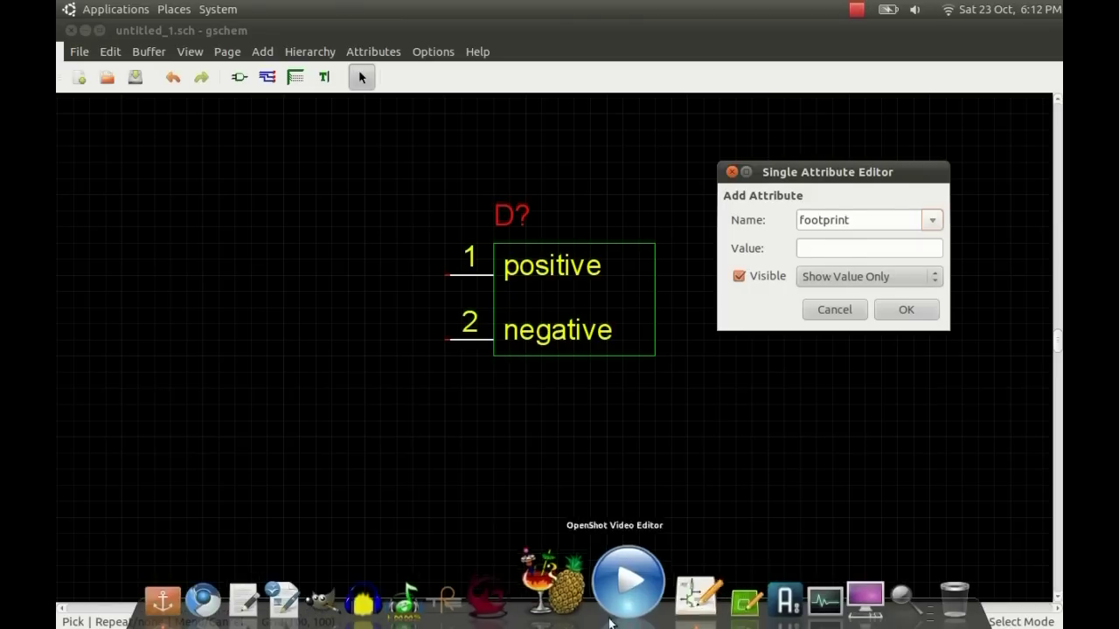
pyautogui.click(696, 585)
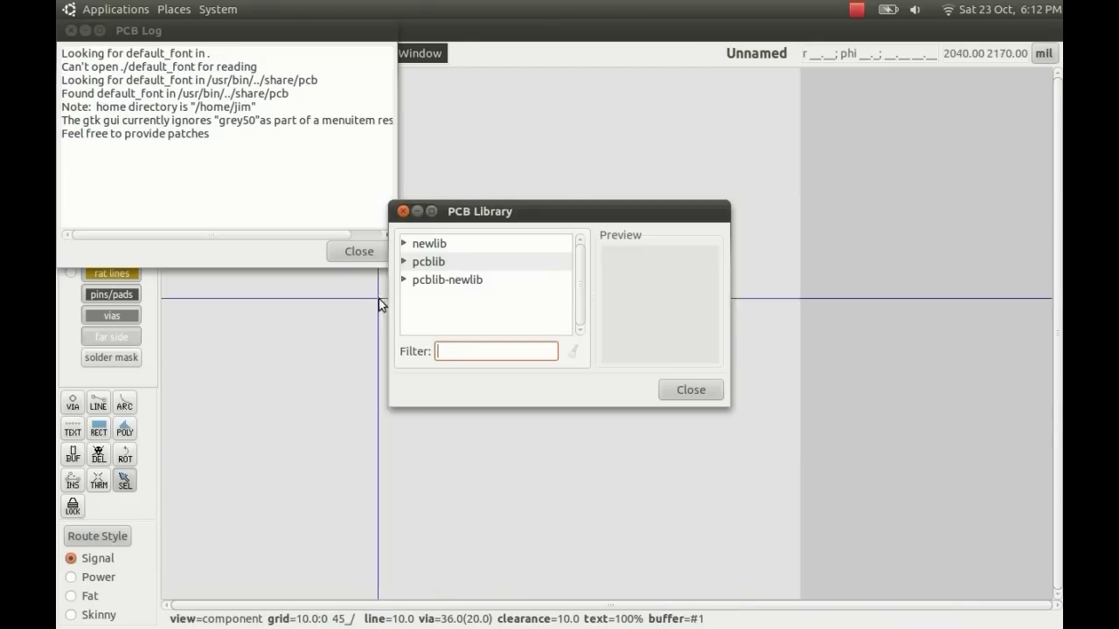
pyautogui.click(404, 244)
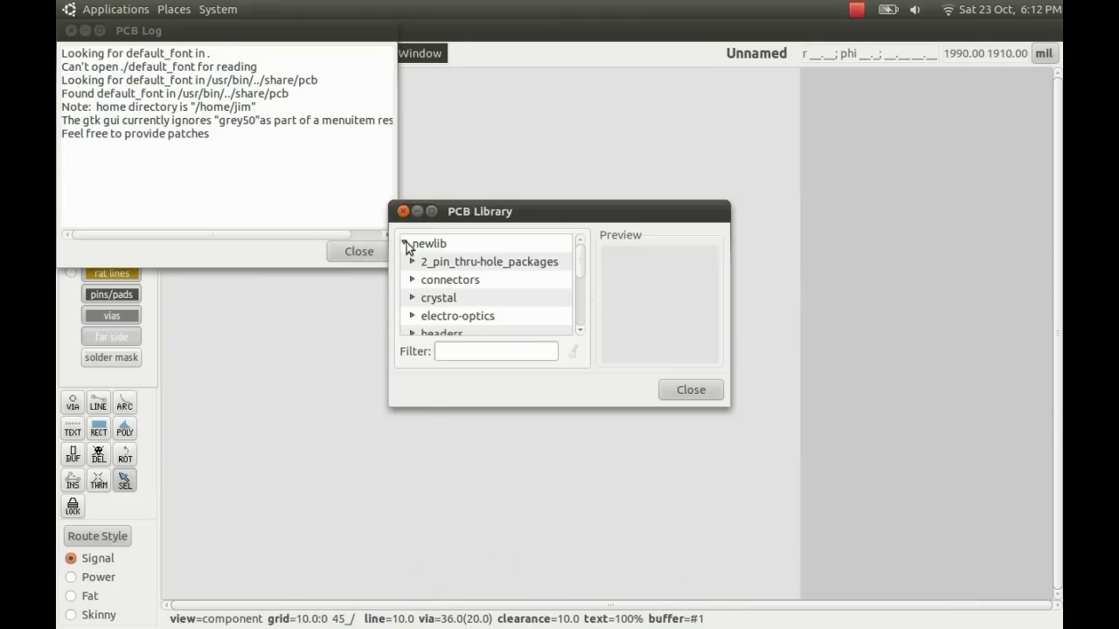
pyautogui.click(413, 262)
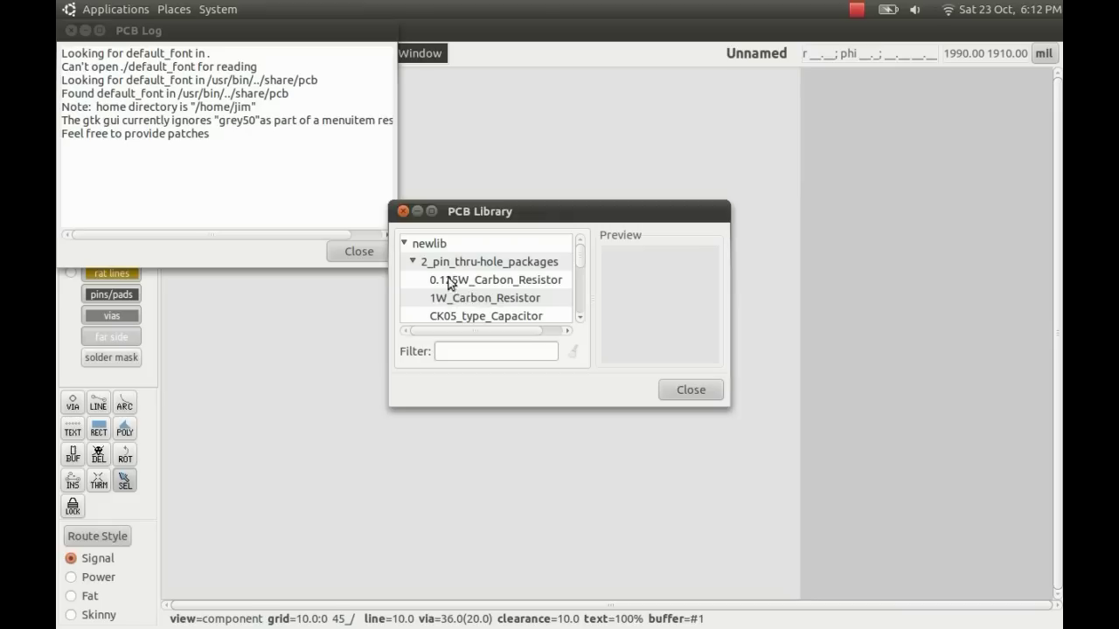
pyautogui.click(413, 261)
pyautogui.click(409, 298)
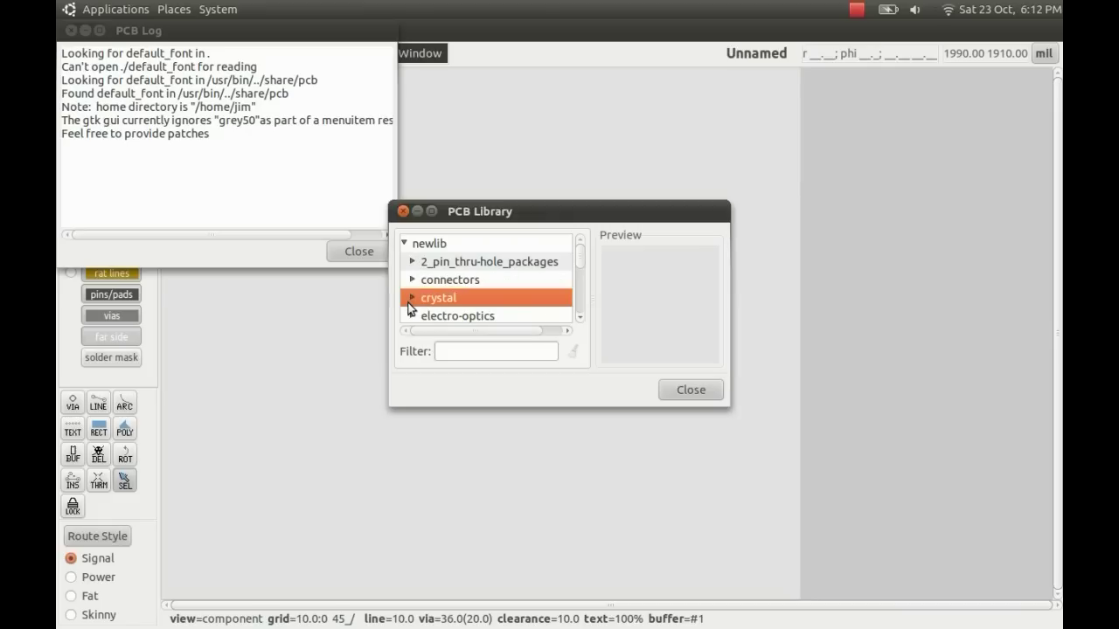
pyautogui.click(412, 298)
pyautogui.scroll(-1, 449, 314)
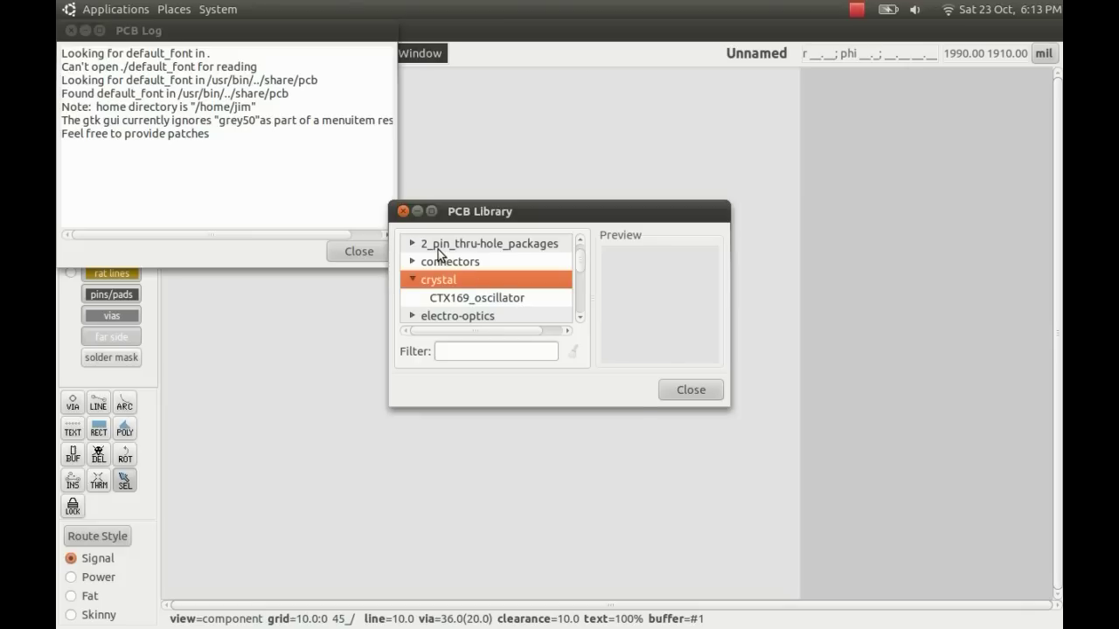
pyautogui.scroll(1, 436, 251)
pyautogui.scroll(-5, 434, 250)
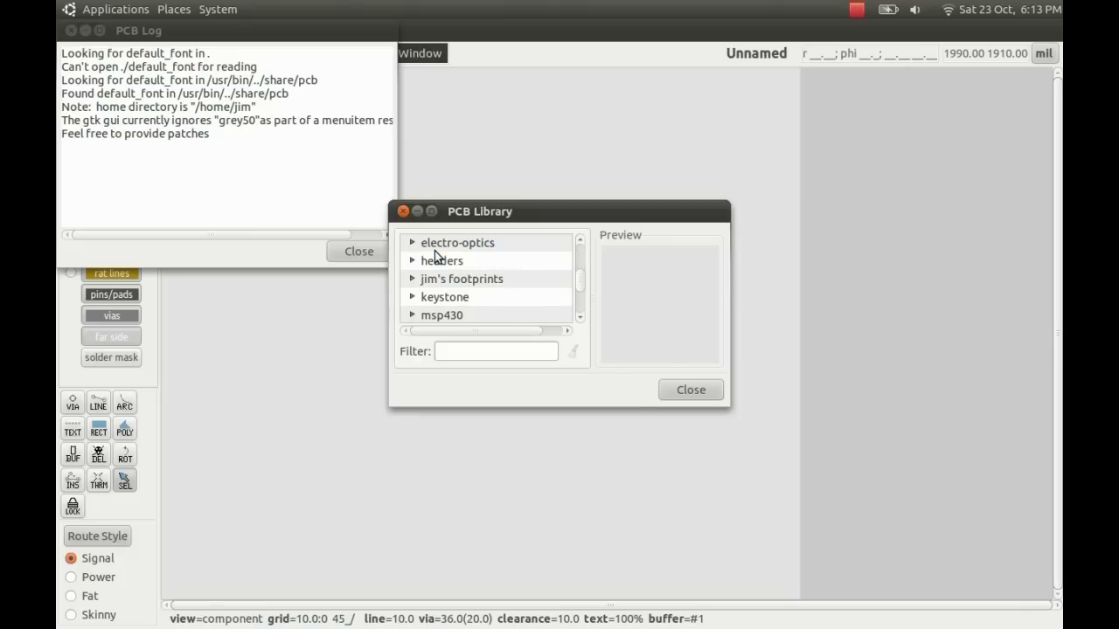
pyautogui.scroll(-1, 434, 251)
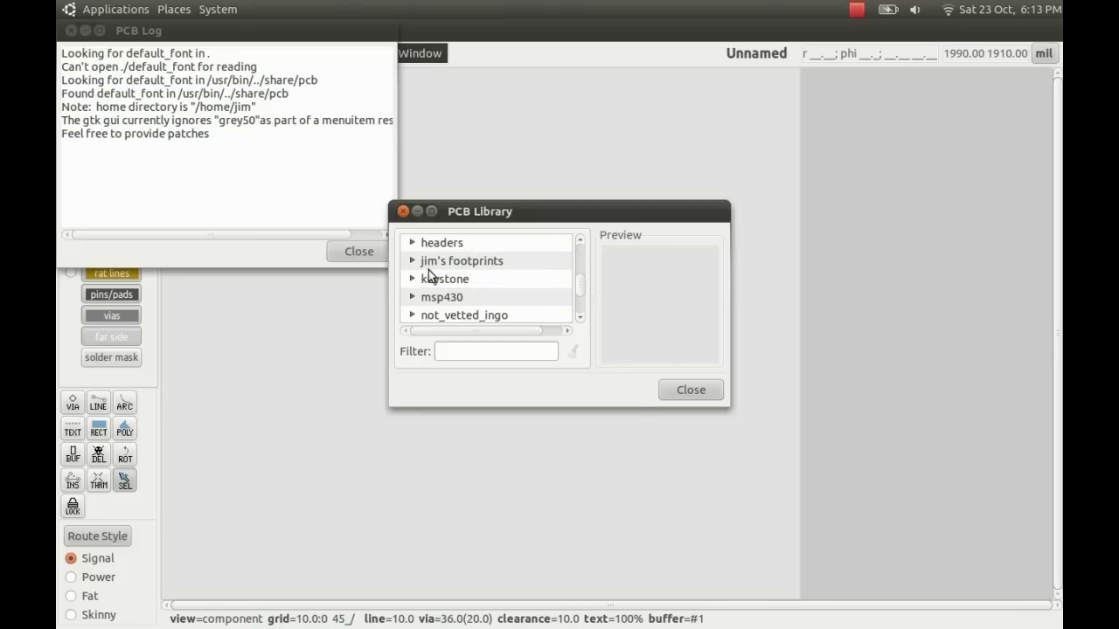
# Preview the test footprint in jim's footprints, then close the Library and Log windows.
pyautogui.click(412, 261)
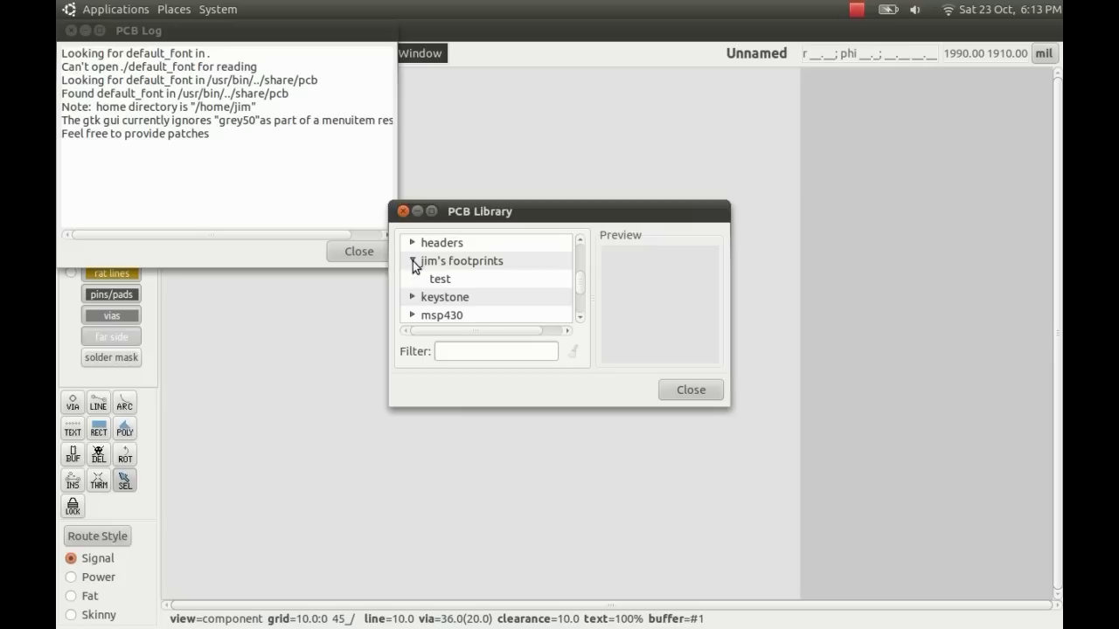
pyautogui.click(450, 282)
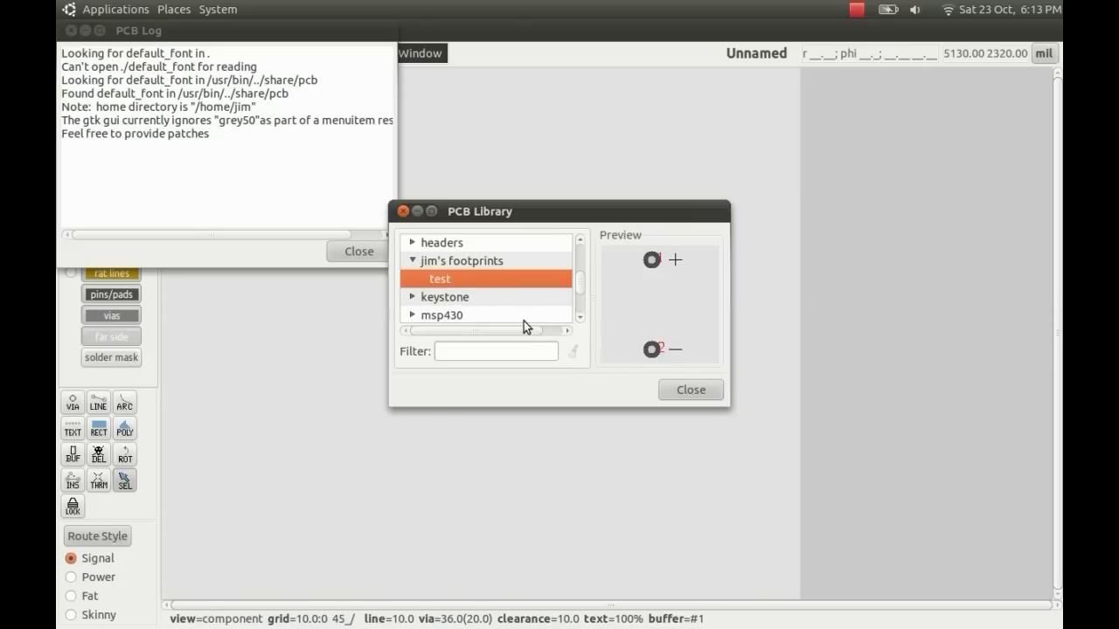
pyautogui.click(680, 386)
pyautogui.click(369, 256)
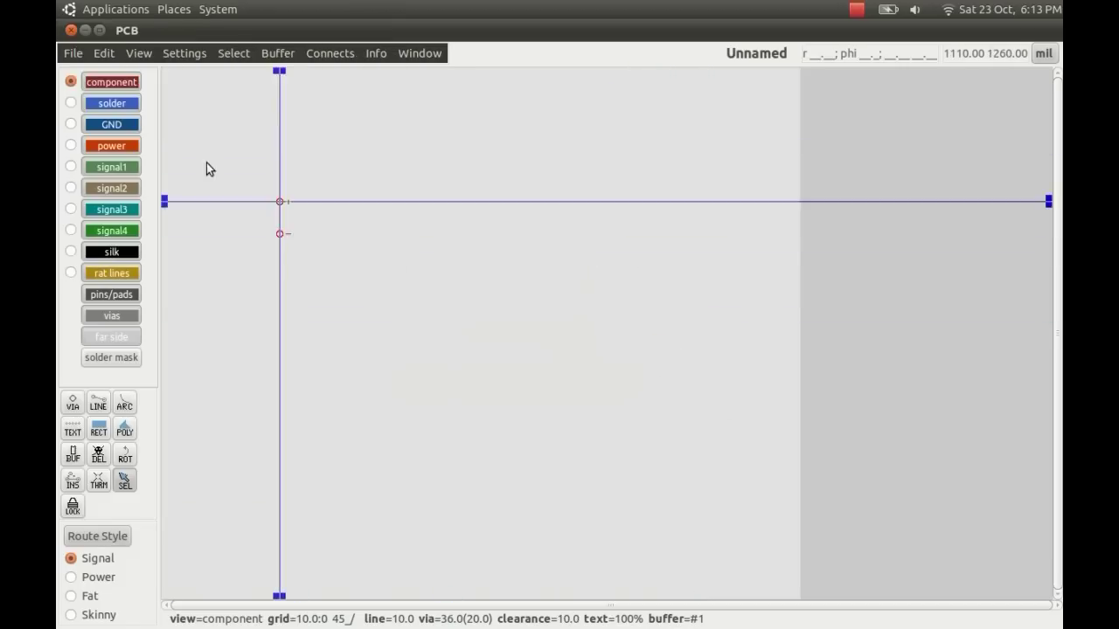
# Leave PCB and add a hidden footprint attribute with value test in the Single Attribute Editor.
pyautogui.click(70, 31)
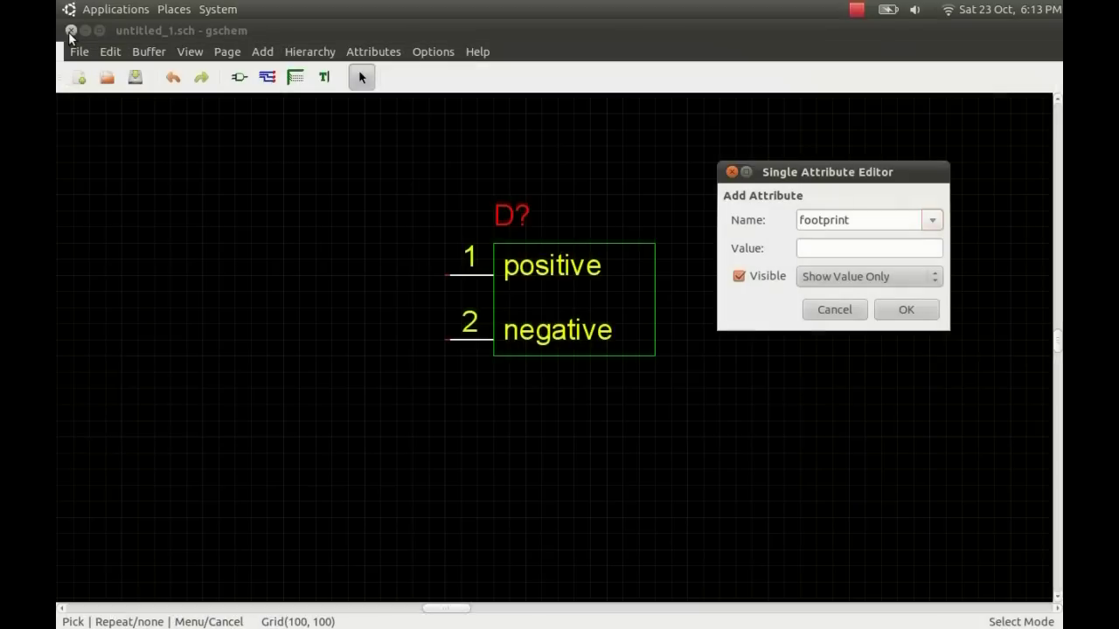
pyautogui.click(862, 248)
pyautogui.write('test')
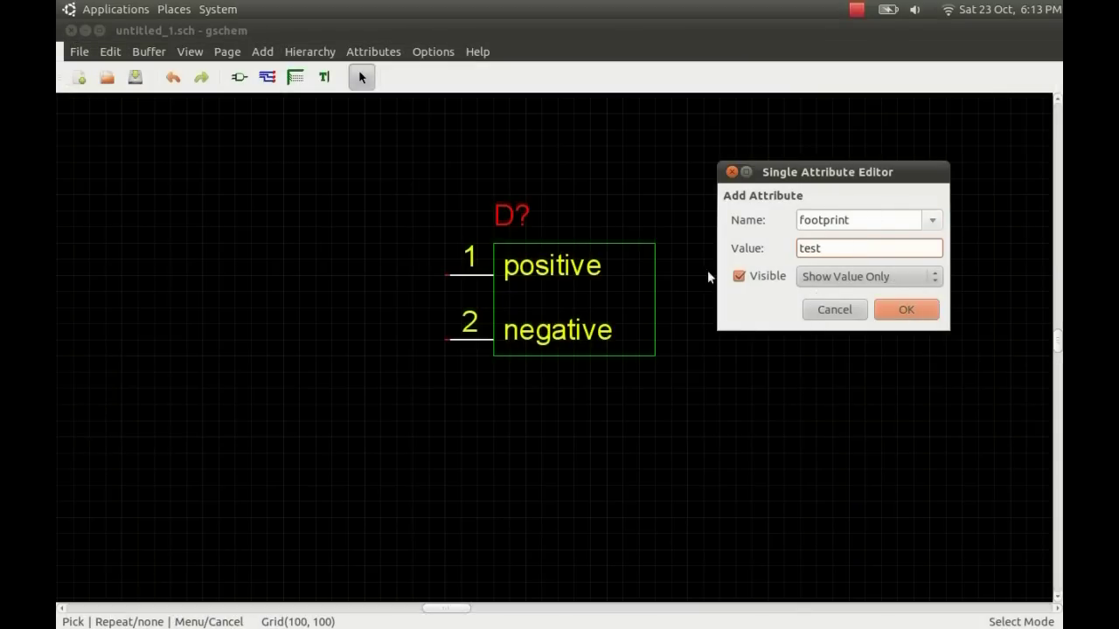
pyautogui.click(738, 276)
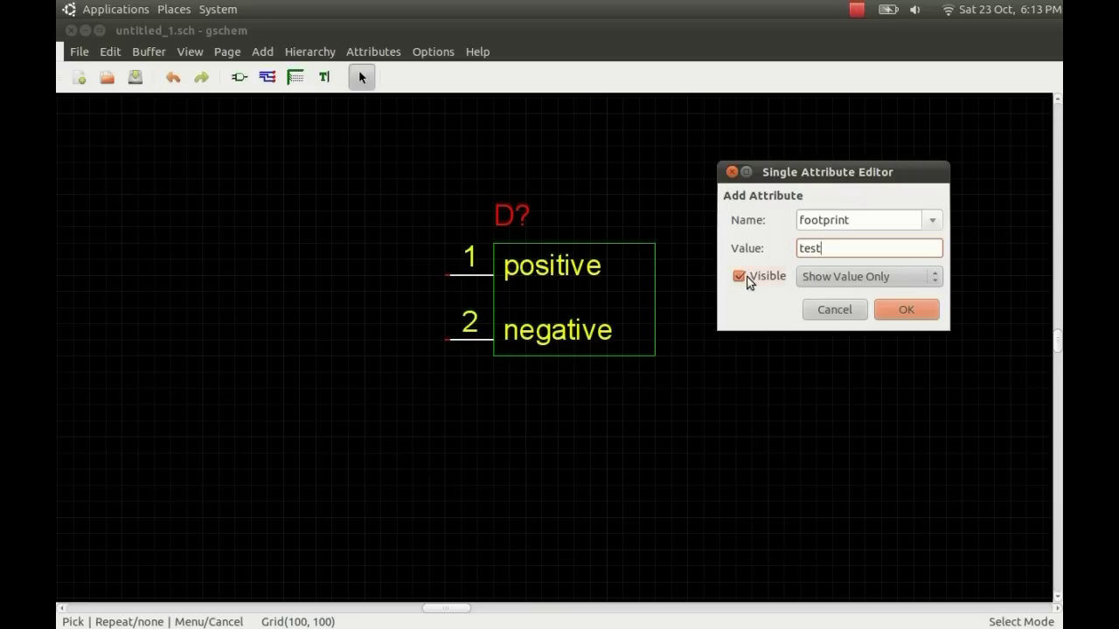
pyautogui.click(905, 311)
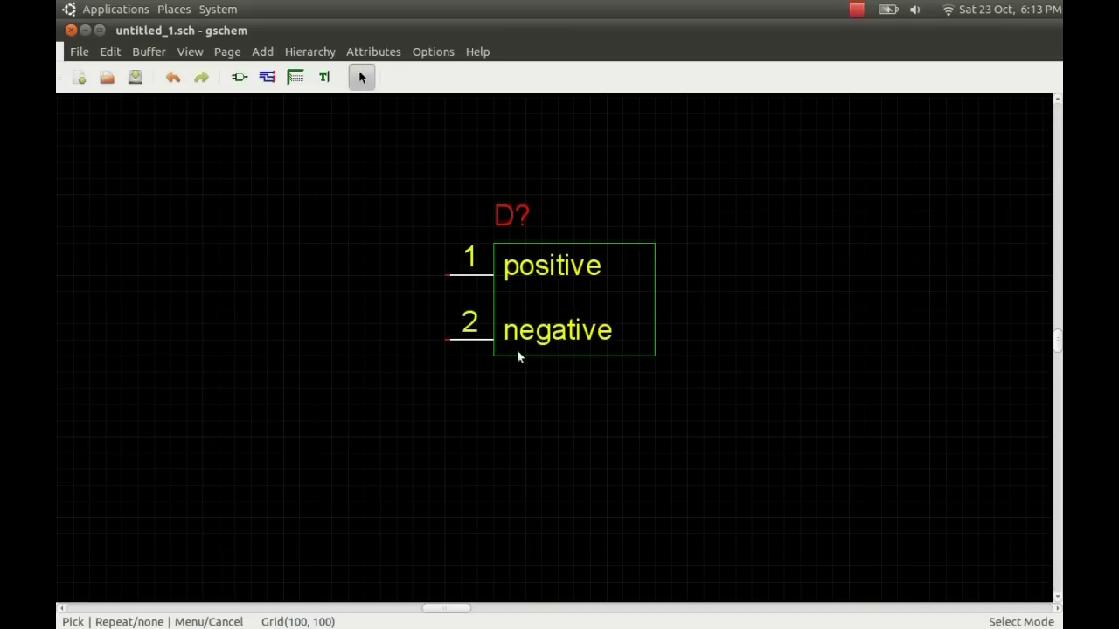
# Select the whole symbol and apply Symbol Translate with offset 0.
pyautogui.moveTo(394, 145); pyautogui.dragTo(752, 448)
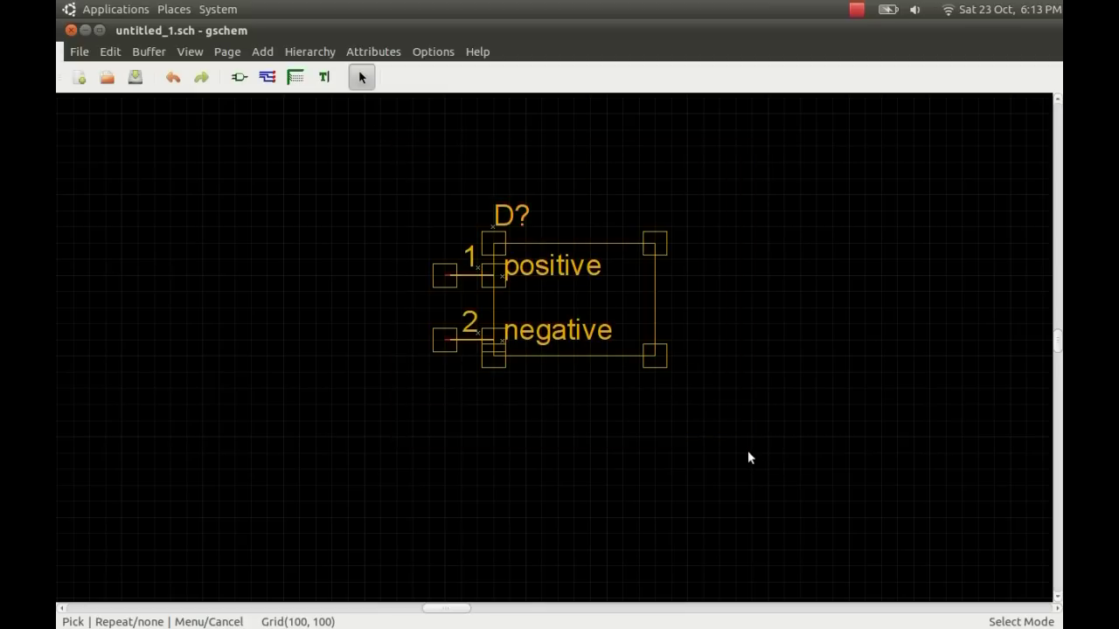
pyautogui.click(112, 52)
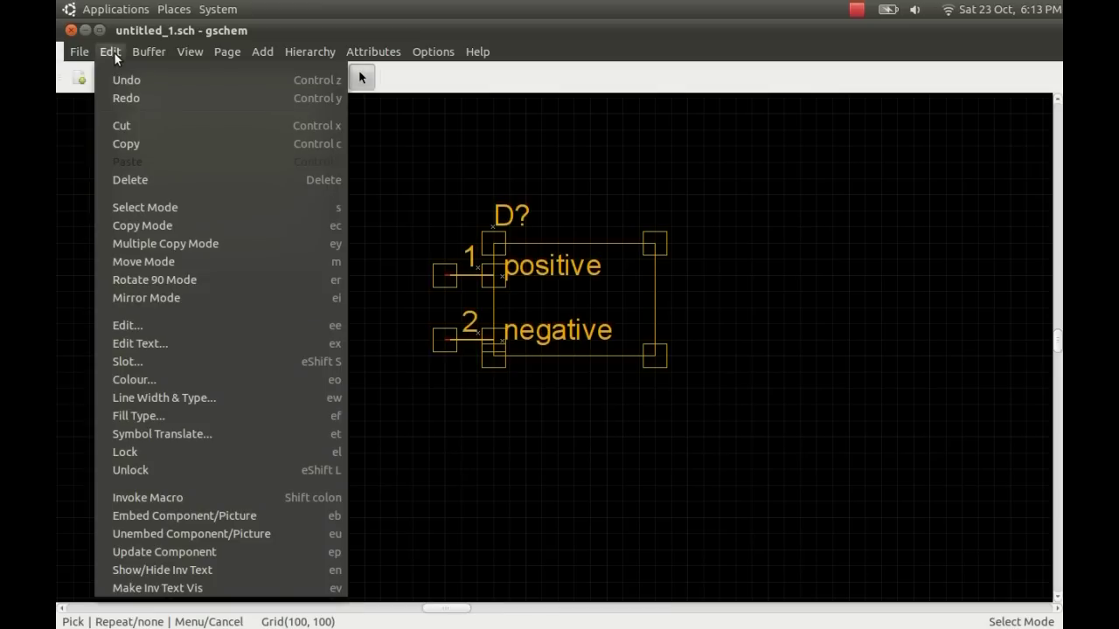
pyautogui.click(220, 434)
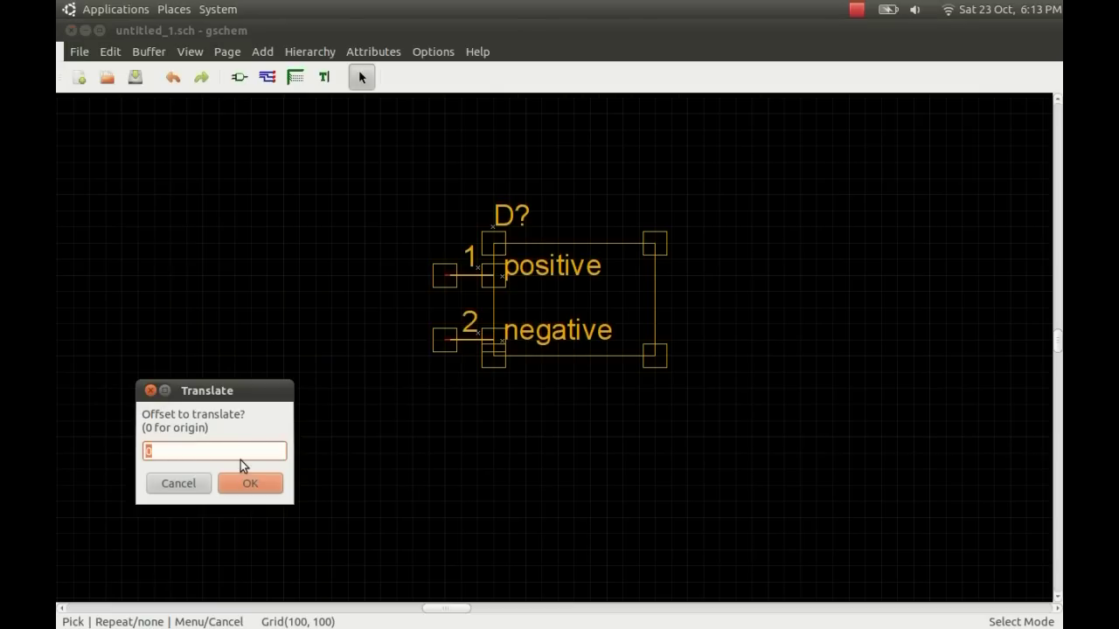
pyautogui.click(252, 481)
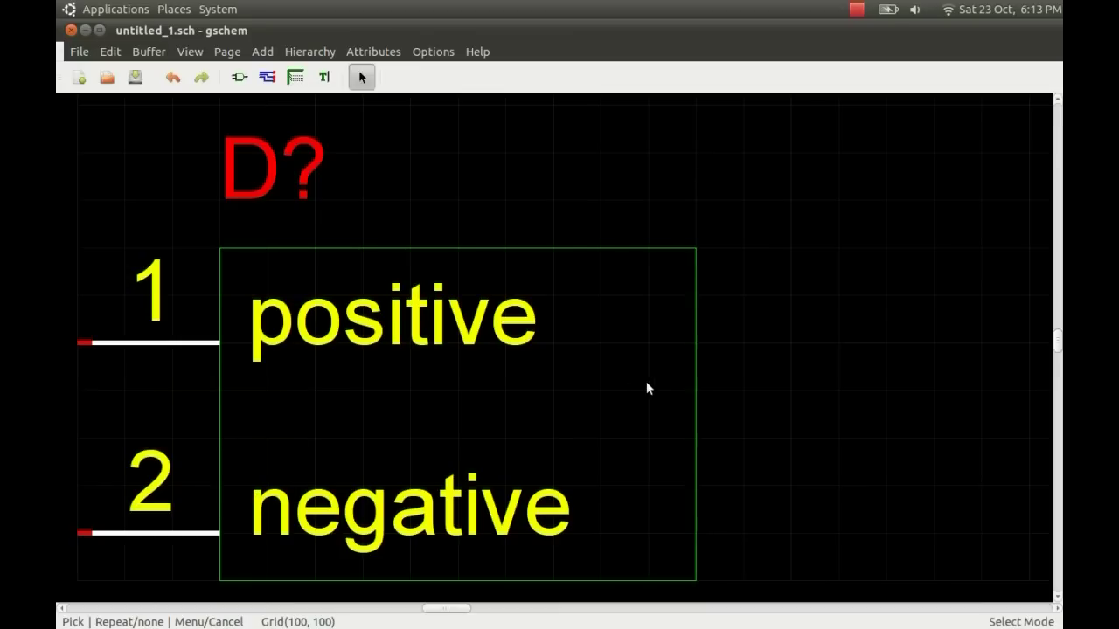
# Save the symbol into the Desktop folder under the file name demoIC.sym.
pyautogui.click(80, 53)
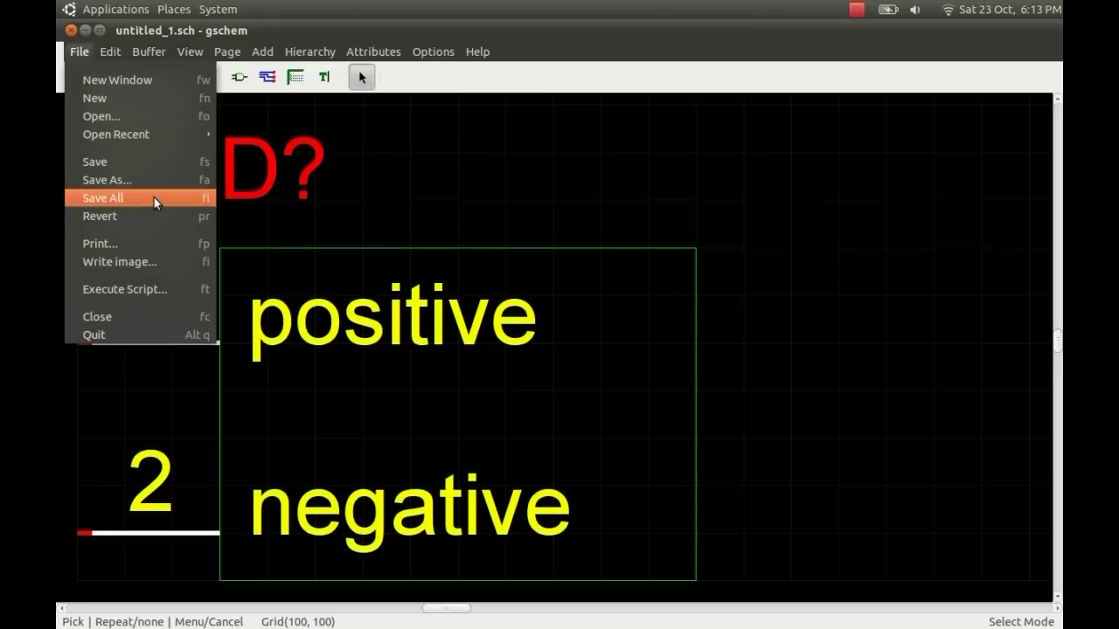
pyautogui.click(160, 164)
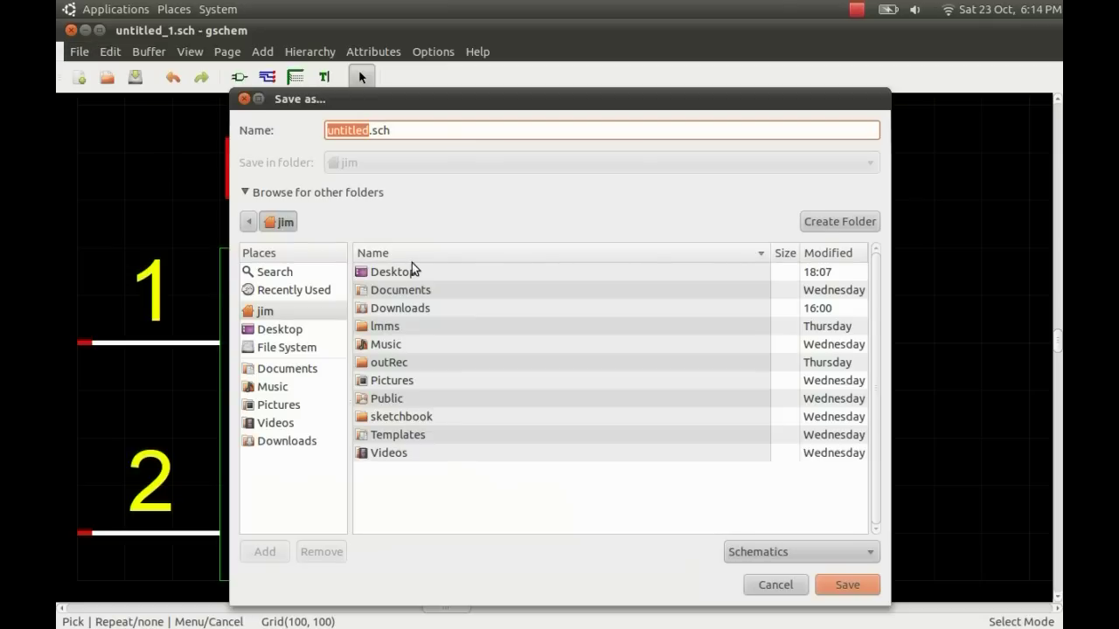
pyautogui.click(288, 332)
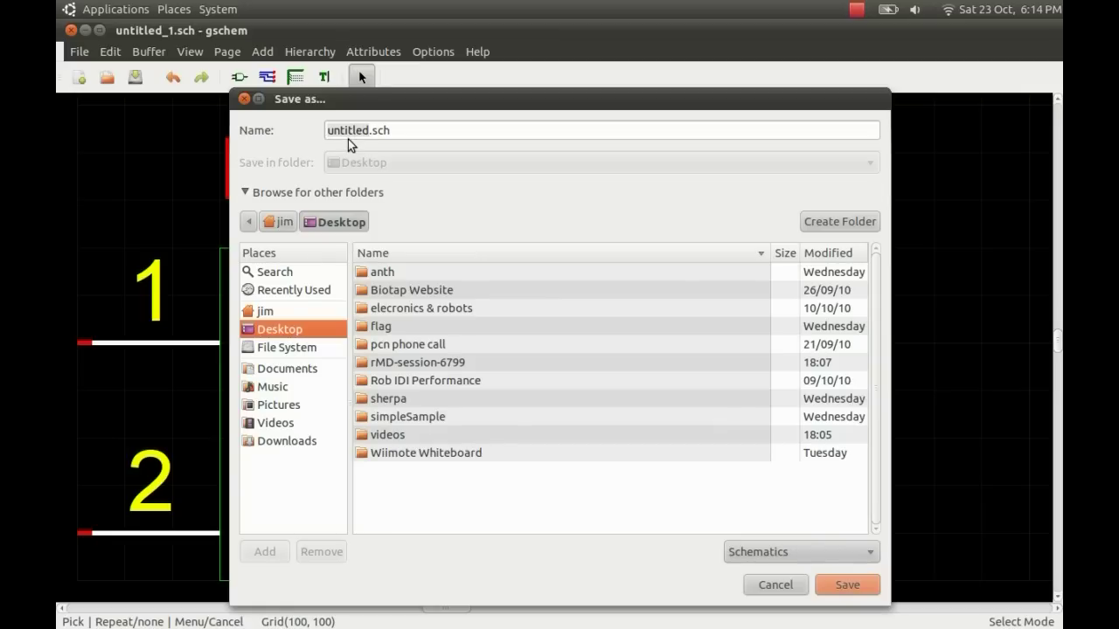
pyautogui.click(401, 129)
pyautogui.moveTo(401, 129); pyautogui.dragTo(258, 132)
pyautogui.write('de')
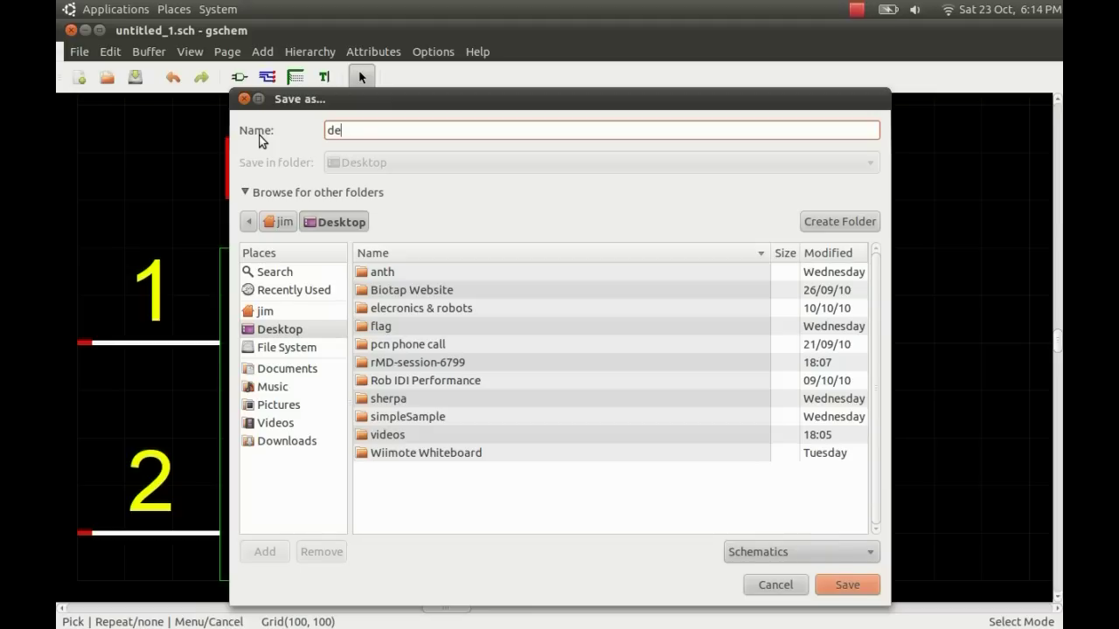
pyautogui.write('moIC.sym')
pyautogui.click(861, 588)
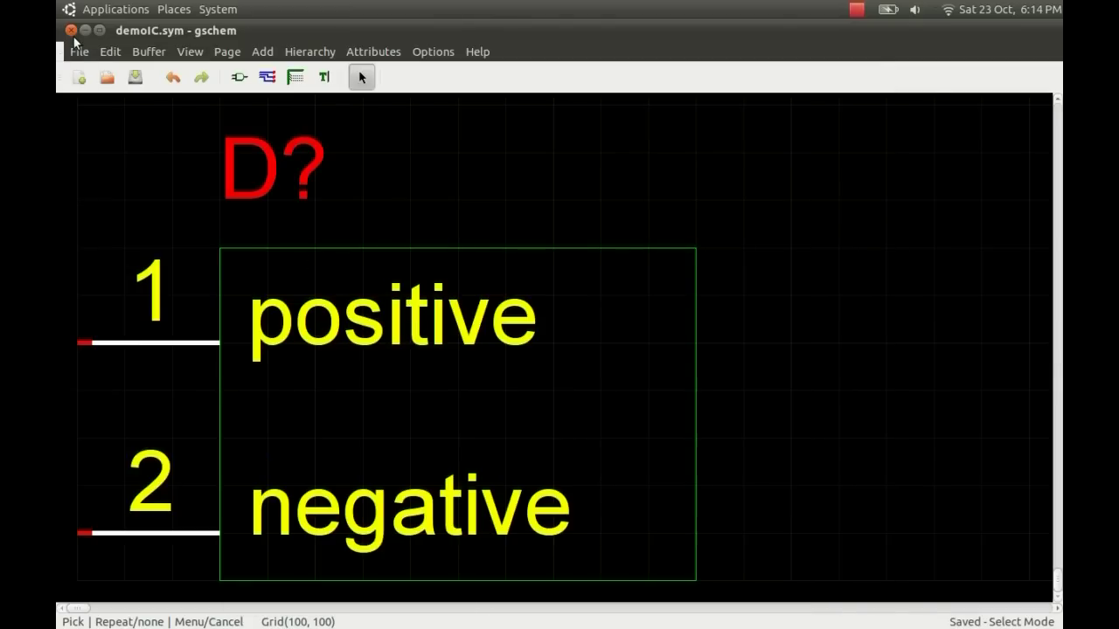
# Close gschem and create a new desktop folder named jim's symbols.
pyautogui.click(73, 31)
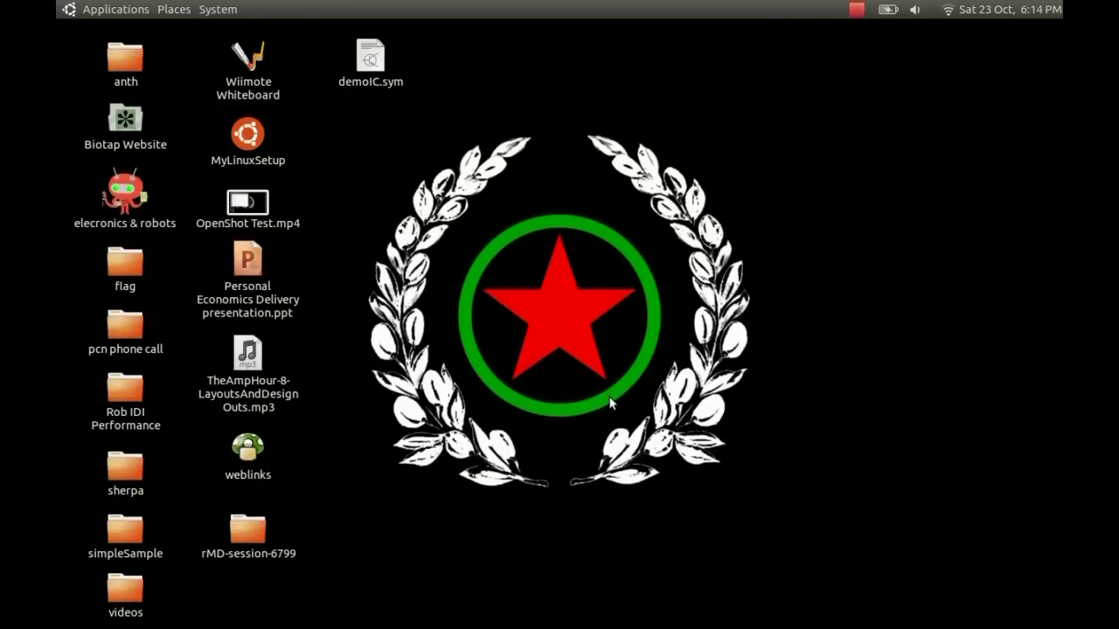
pyautogui.moveTo(385, 47); pyautogui.dragTo(875, 203)
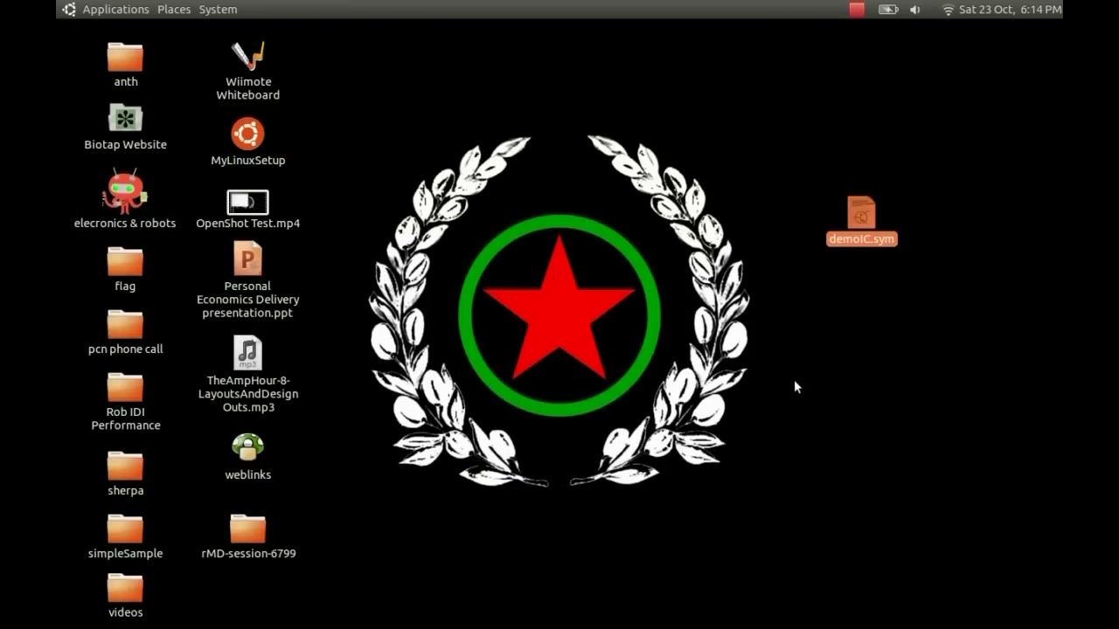
pyautogui.rightClick(776, 313)
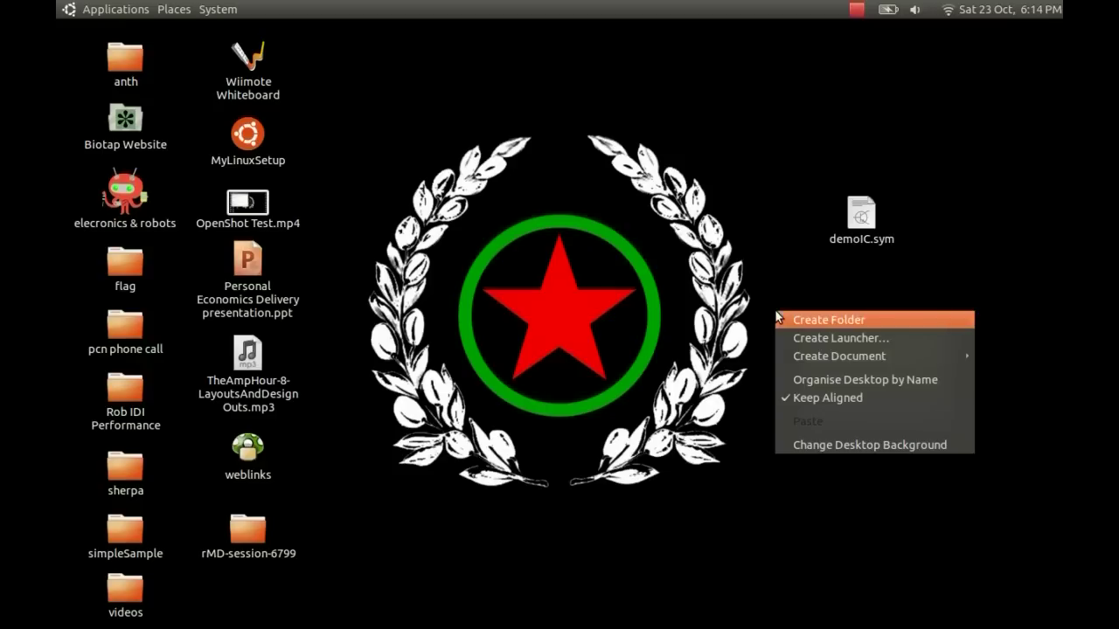
pyautogui.click(808, 318)
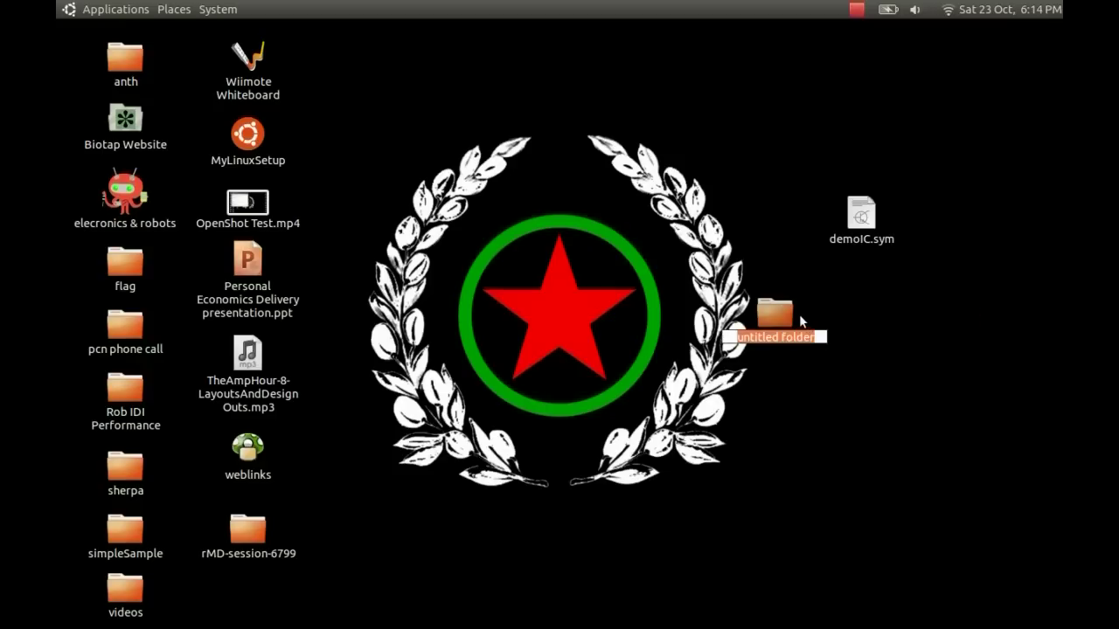
pyautogui.write("jon's")
pyautogui.write(' symbols')
pyautogui.click(845, 326)
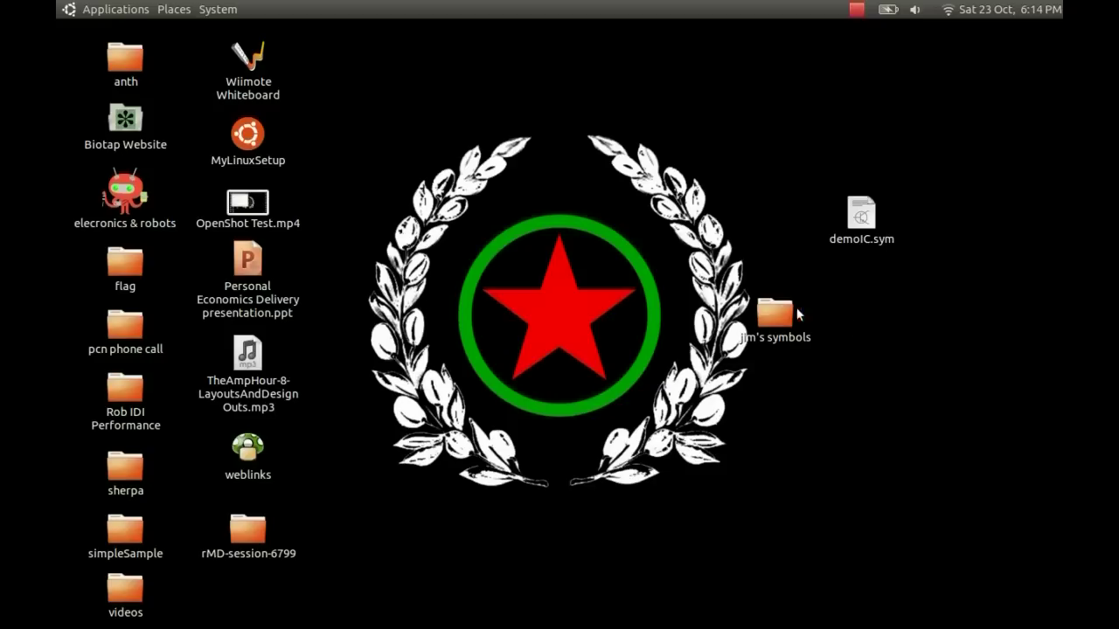
# Move demoIC.sym into the jim's symbols folder.
pyautogui.moveTo(722, 320); pyautogui.dragTo(546, 301)
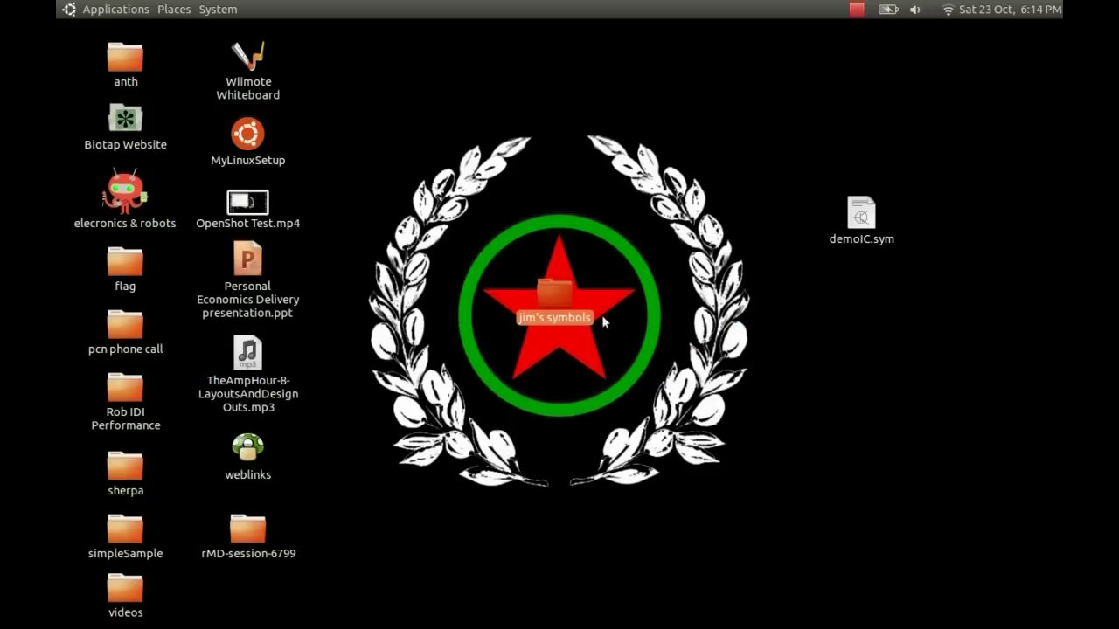
pyautogui.moveTo(861, 214); pyautogui.dragTo(544, 300)
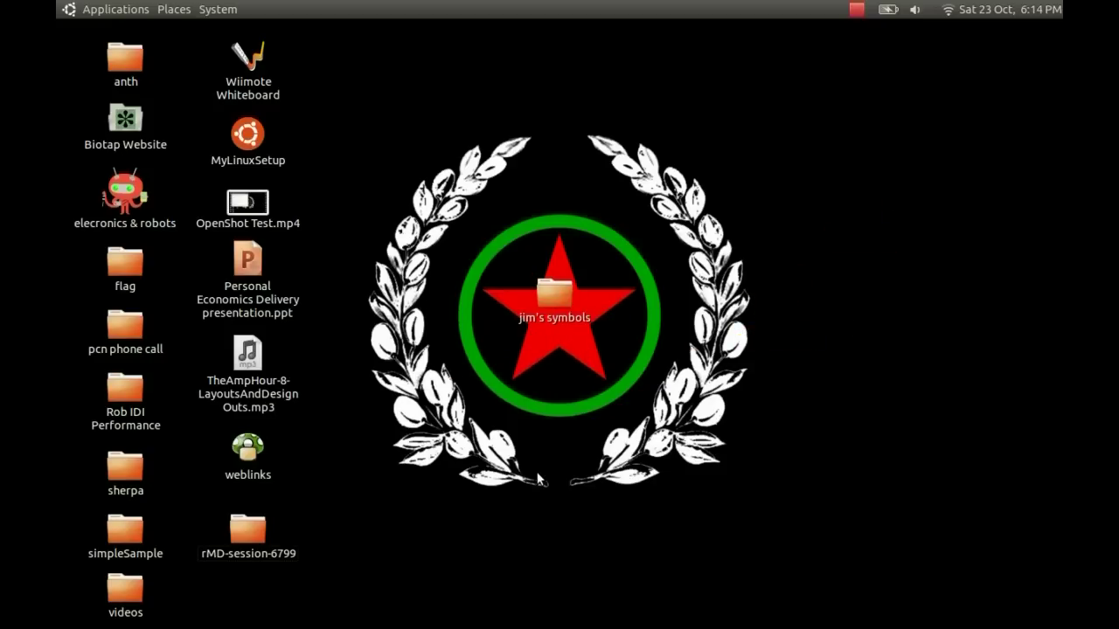
pyautogui.moveTo(662, 612)
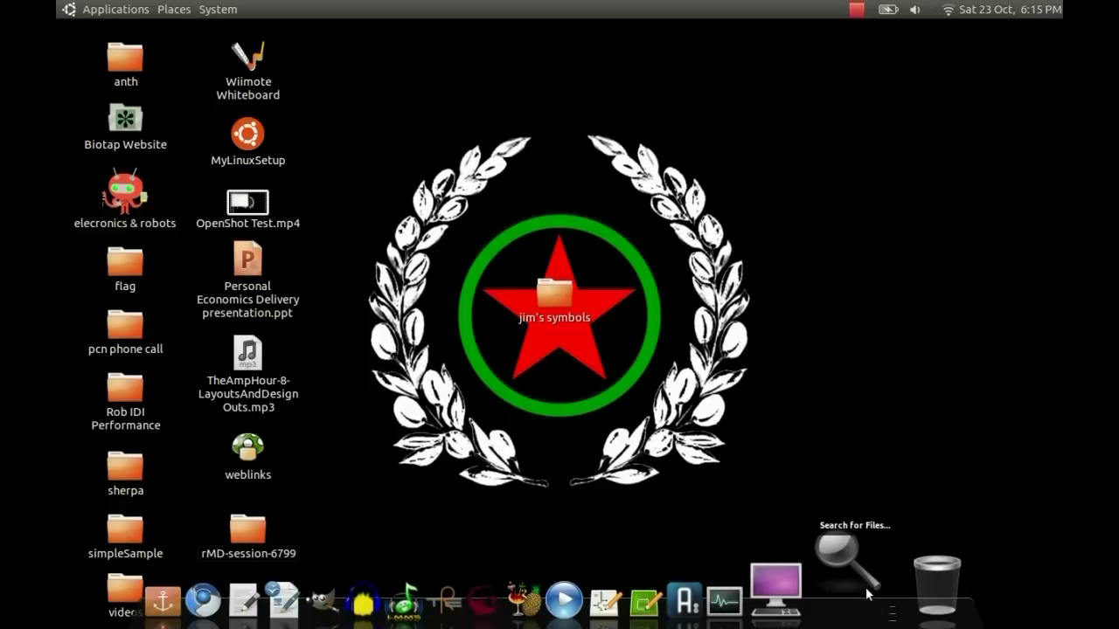
# Search for files named geda and select the gEDA folder in /usr/share.
pyautogui.click(867, 593)
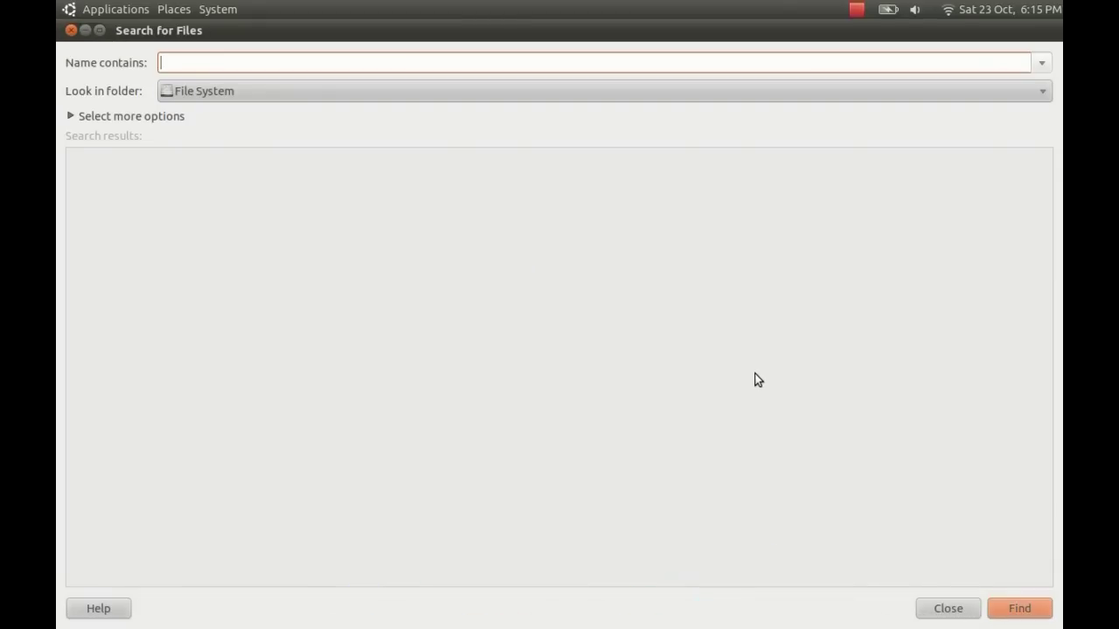
pyautogui.write('geda')
pyautogui.press('Return')
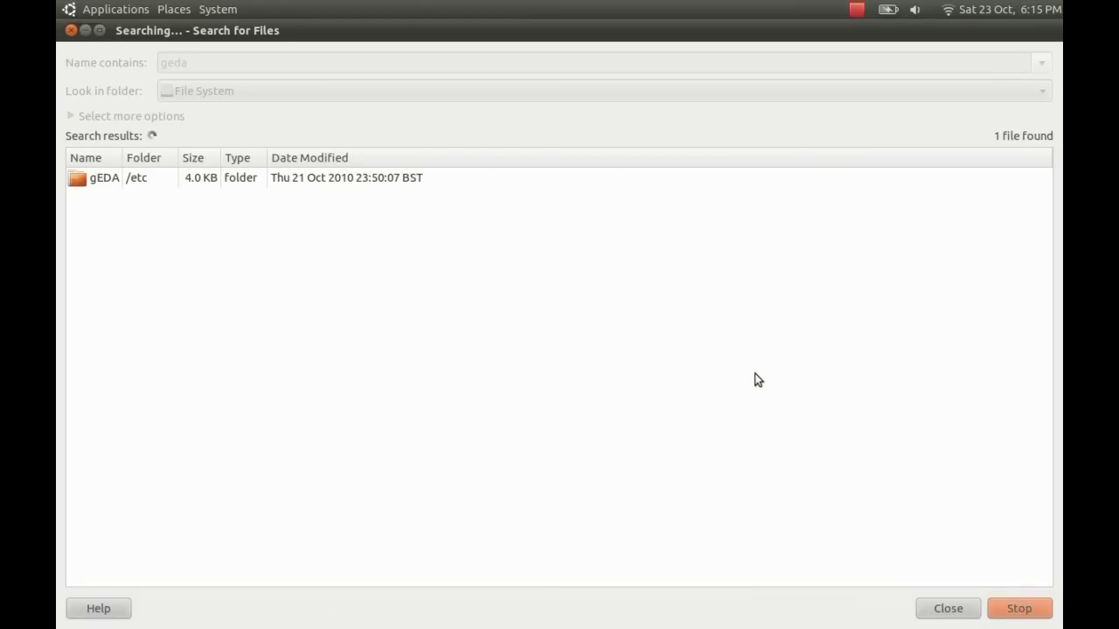
pyautogui.scroll(-5, 284, 248)
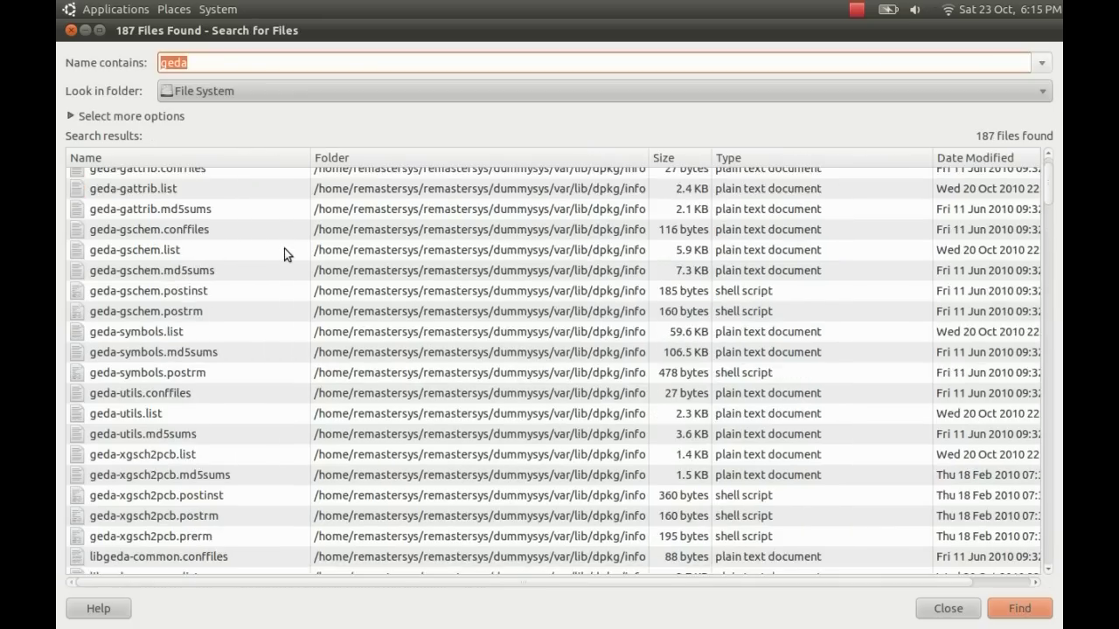
pyautogui.scroll(-3, 284, 249)
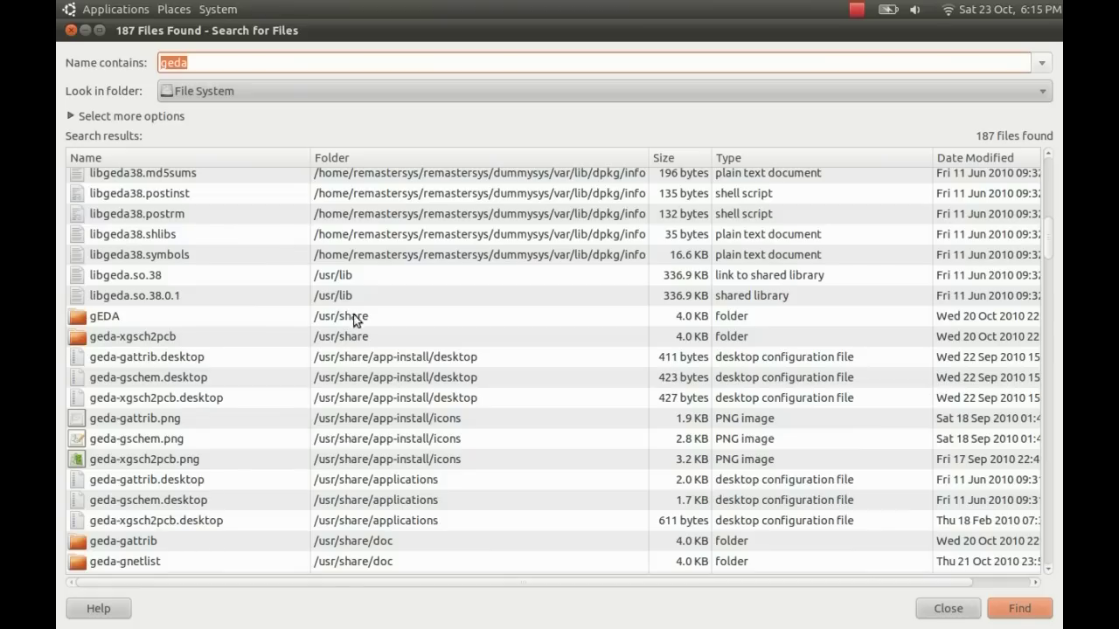
pyautogui.click(102, 319)
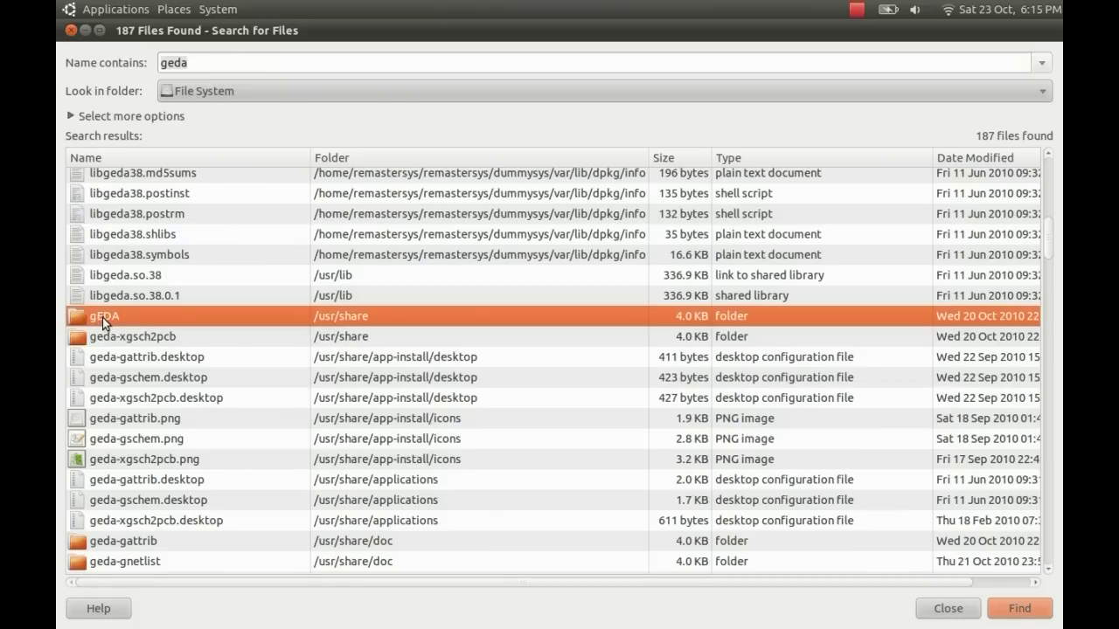
# Open /usr/share/gEDA, close the search window, and open its sym library folder.
pyautogui.doubleClick(103, 317)
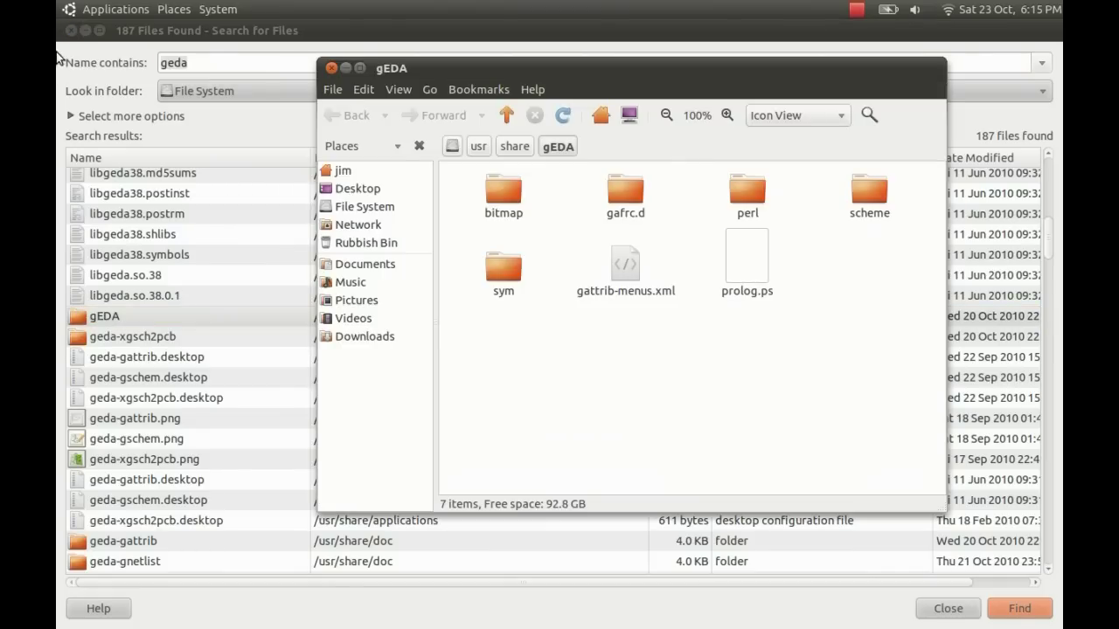
pyautogui.click(71, 31)
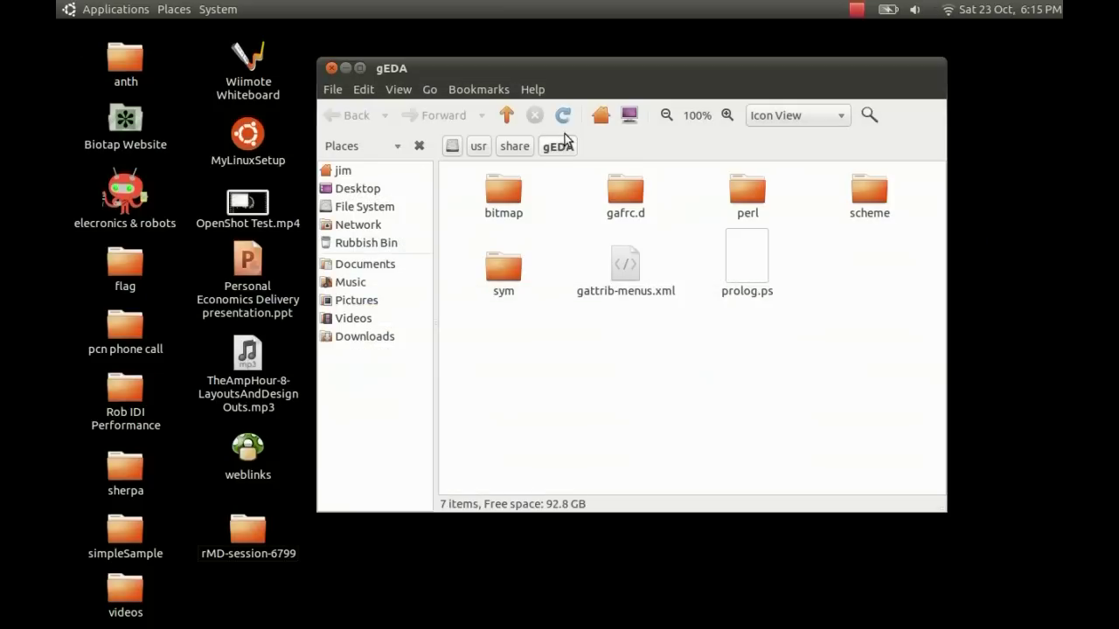
pyautogui.moveTo(565, 69); pyautogui.dragTo(332, 154)
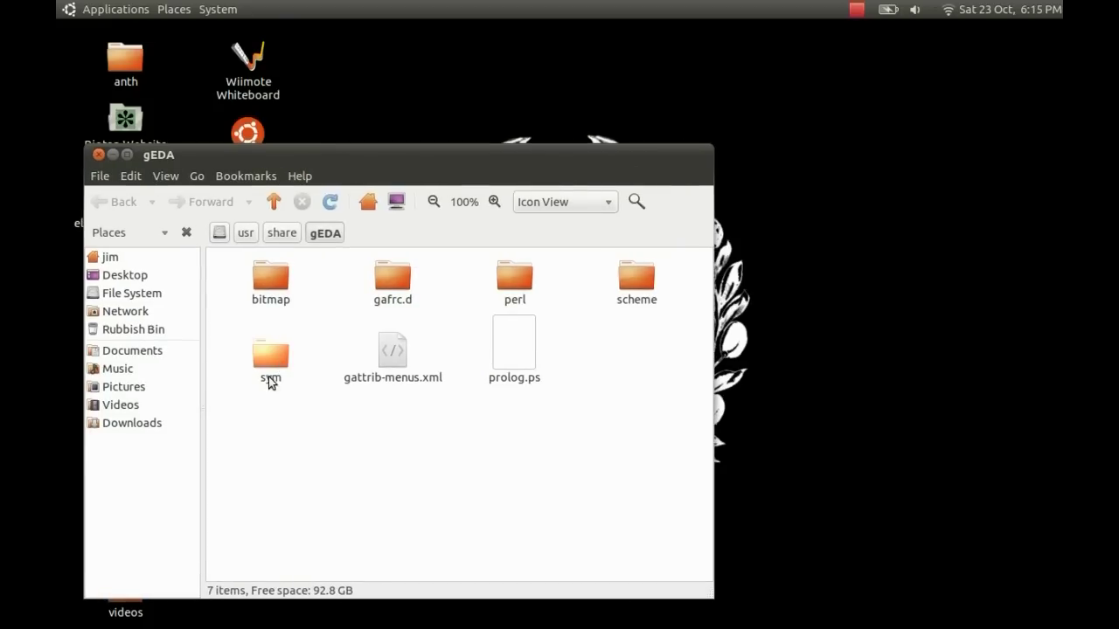
pyautogui.doubleClick(266, 357)
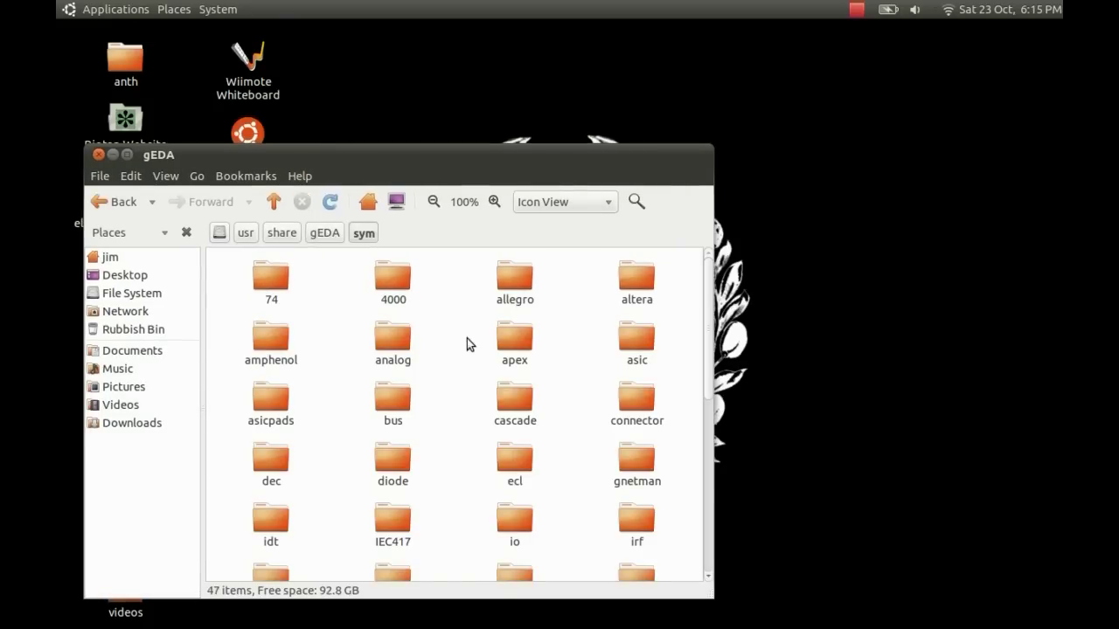
pyautogui.scroll(-1, 399, 462)
pyautogui.scroll(-5, 399, 463)
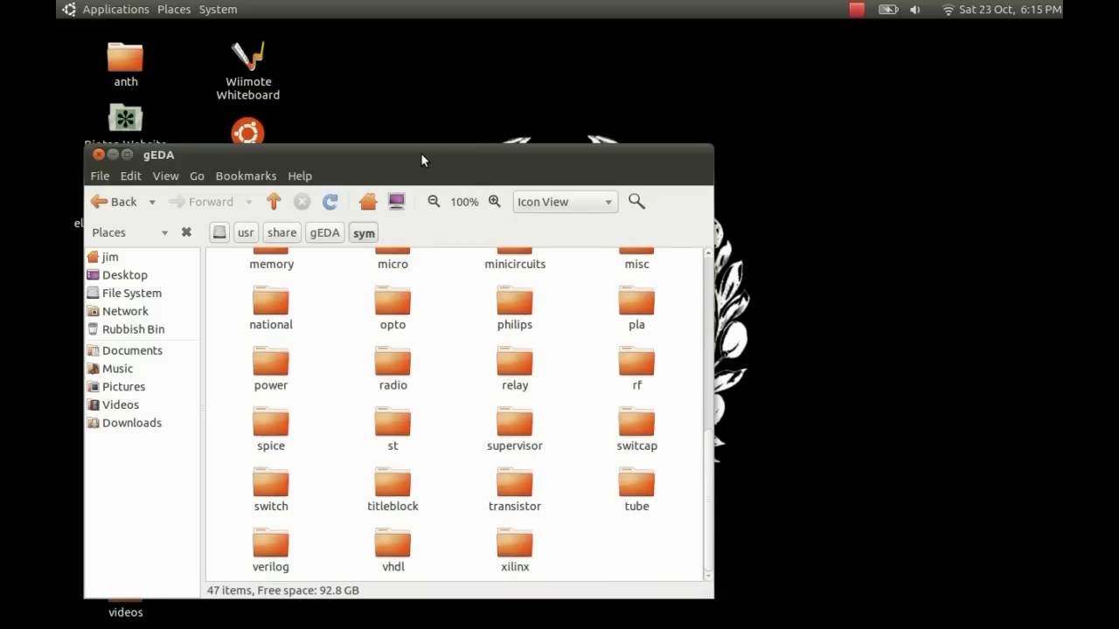
pyautogui.moveTo(421, 160); pyautogui.dragTo(484, 110)
# Build a sudo mv command moving the desktop symbols folder into /usr/share/gEDA/sym.
pyautogui.hotkey('ctrl', 'alt', 't')
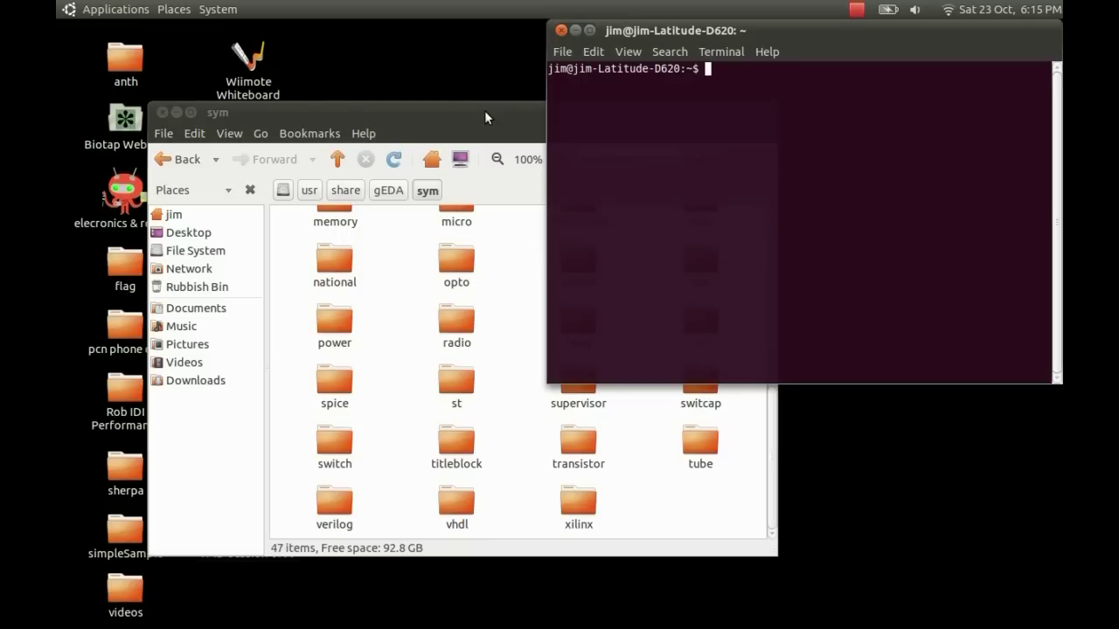
pyautogui.write('sudo mv')
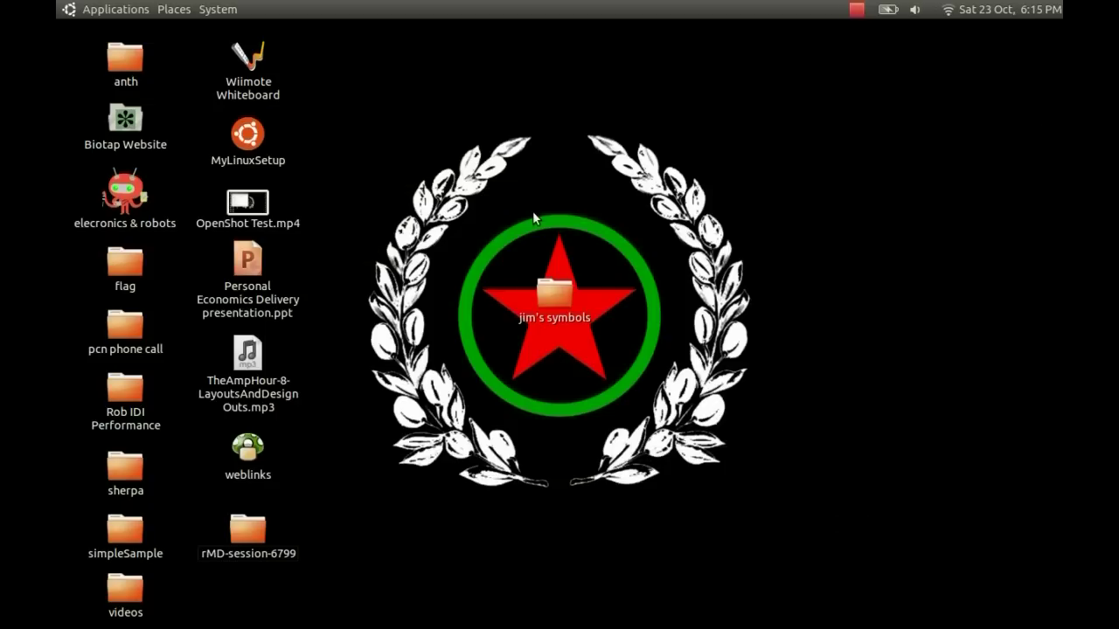
pyautogui.moveTo(562, 292); pyautogui.dragTo(754, 213)
pyautogui.click(465, 105)
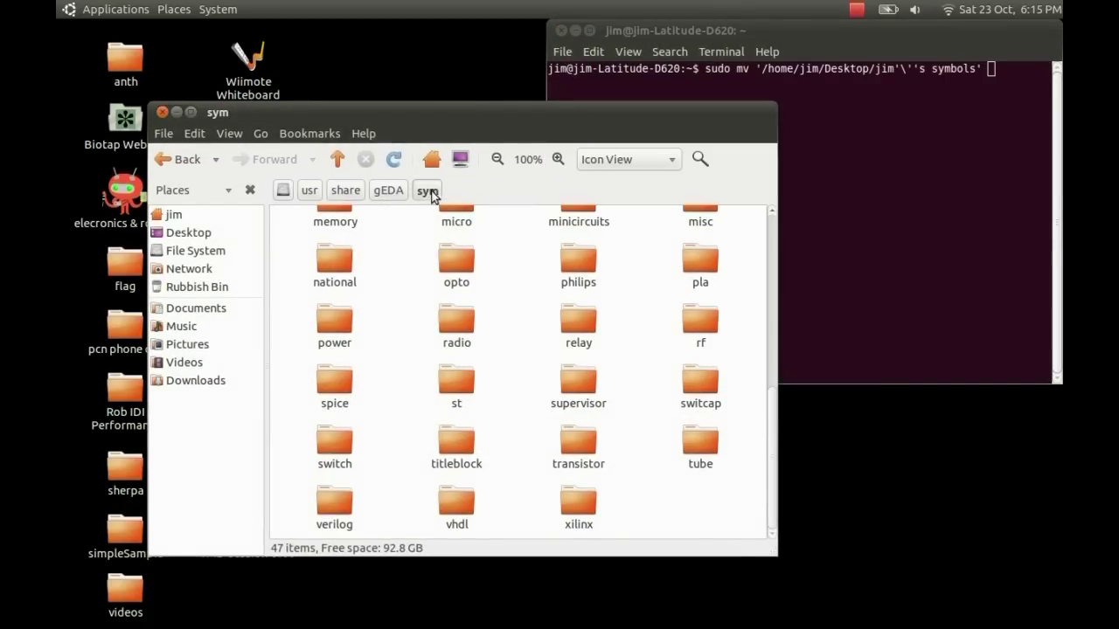
pyautogui.moveTo(428, 191); pyautogui.dragTo(925, 171)
pyautogui.click(893, 196)
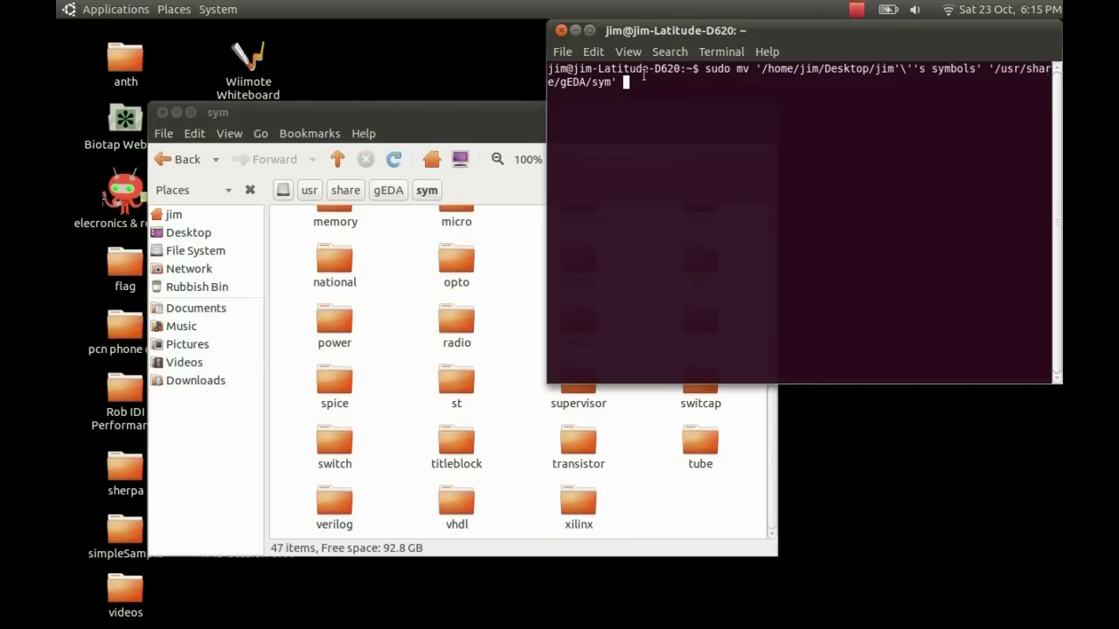
# Run the move command and enter the administrator password.
pyautogui.press('Return')
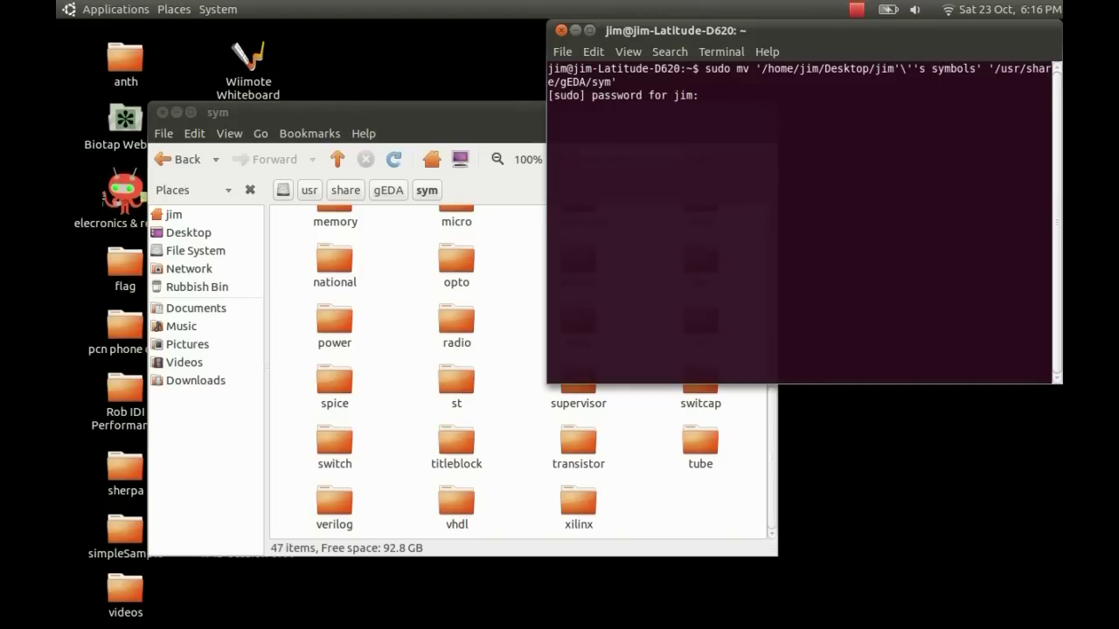
pyautogui.press('Return')
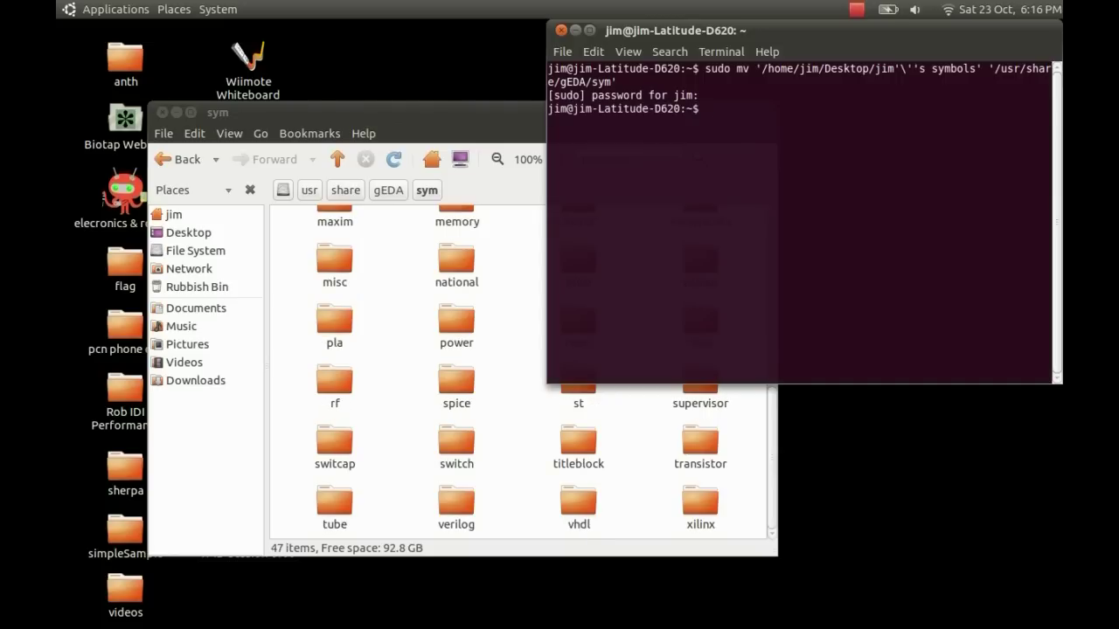
pyautogui.click(402, 110)
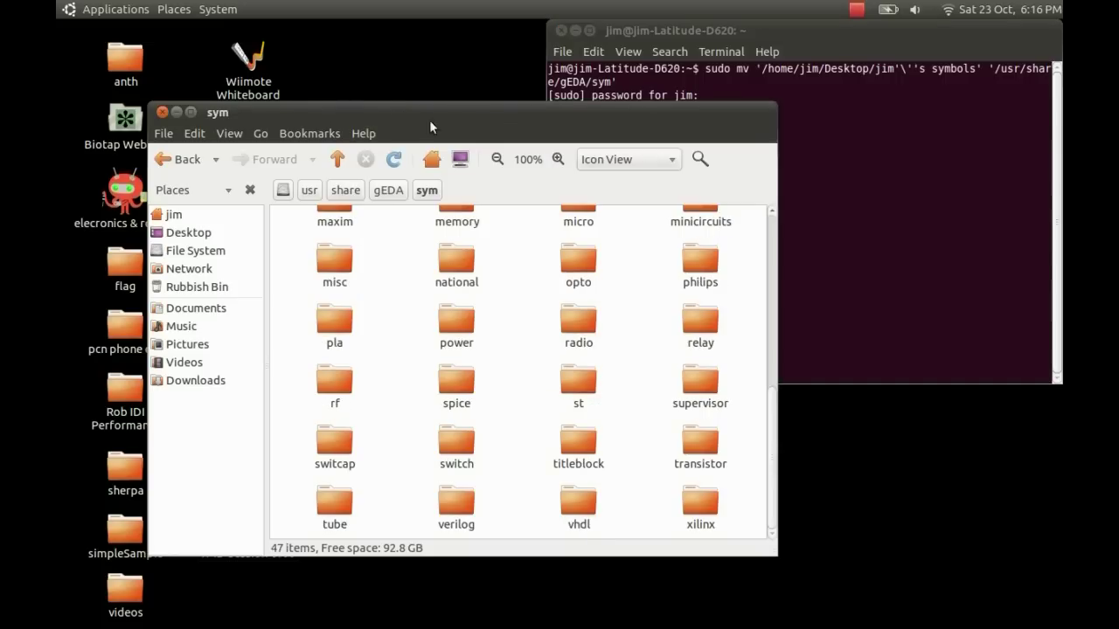
# Go up from sym to /usr/share/gEDA and open the gafrc.d folder.
pyautogui.scroll(5, 516, 288)
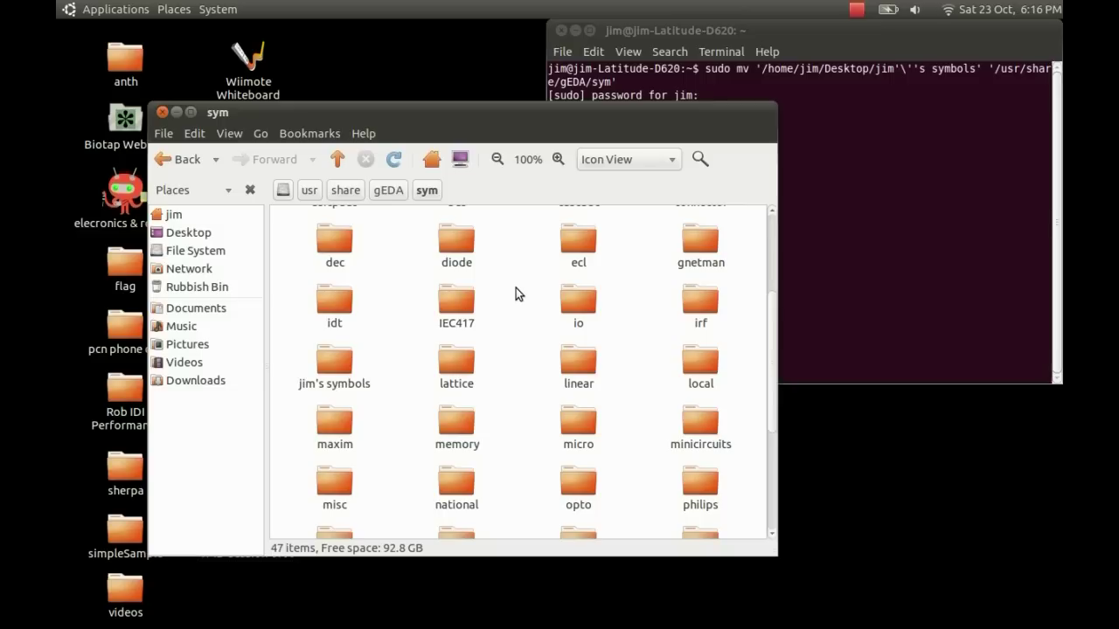
pyautogui.scroll(3, 516, 294)
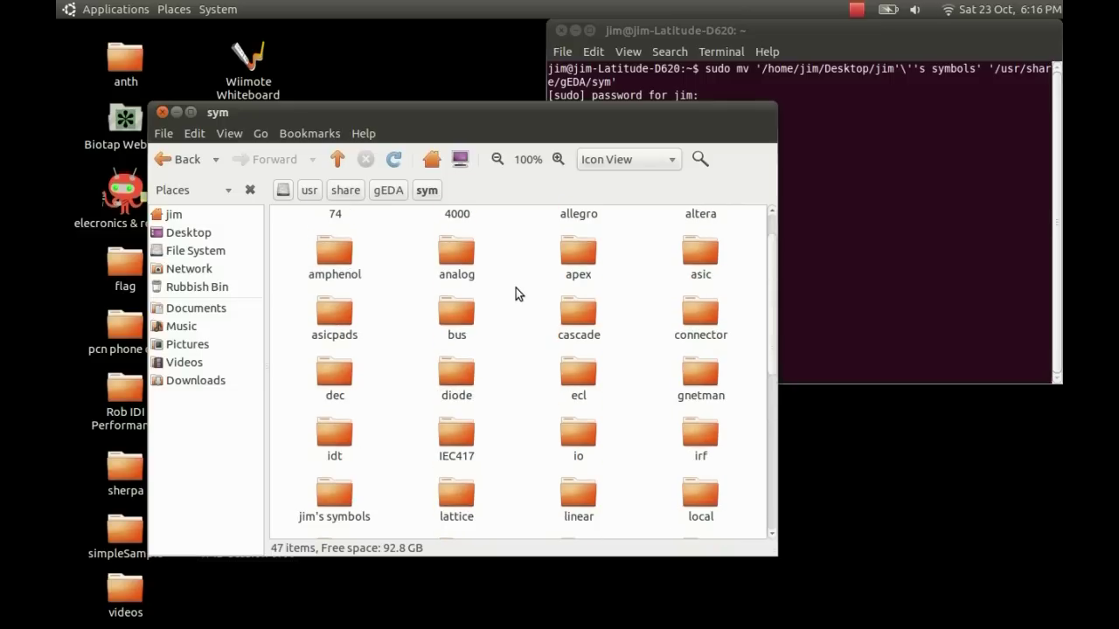
pyautogui.scroll(-1, 516, 294)
pyautogui.scroll(-2, 516, 287)
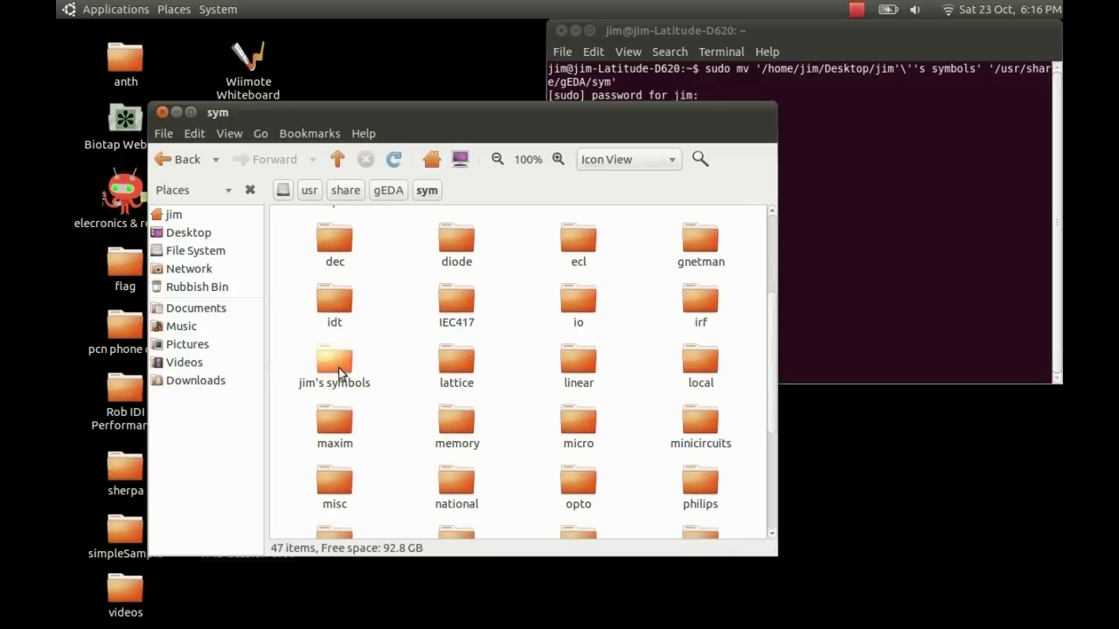
pyautogui.click(389, 191)
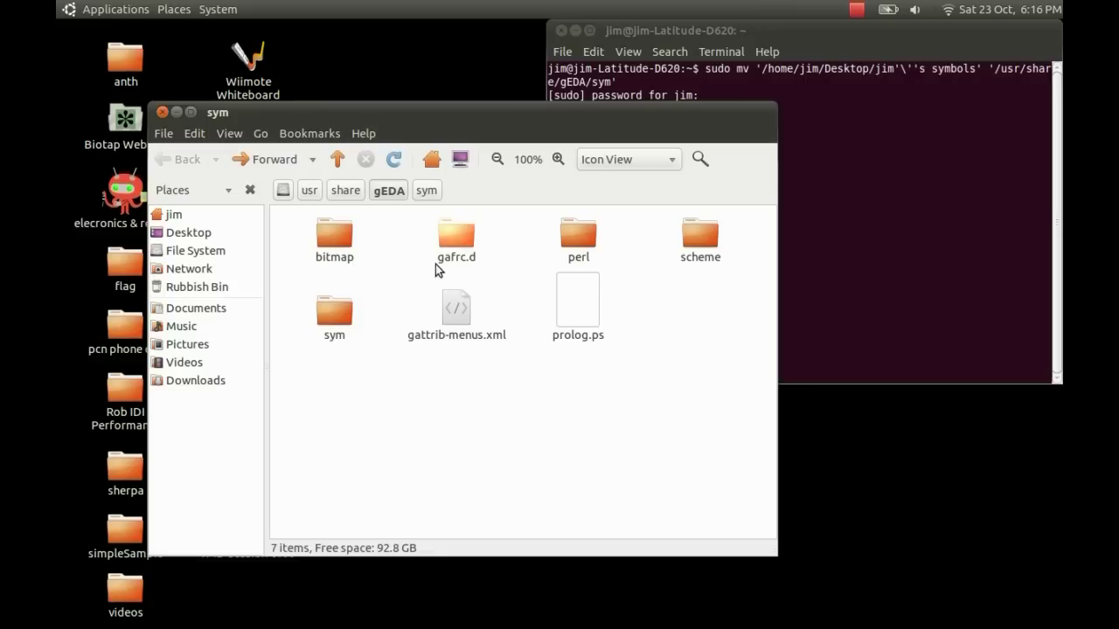
pyautogui.doubleClick(455, 232)
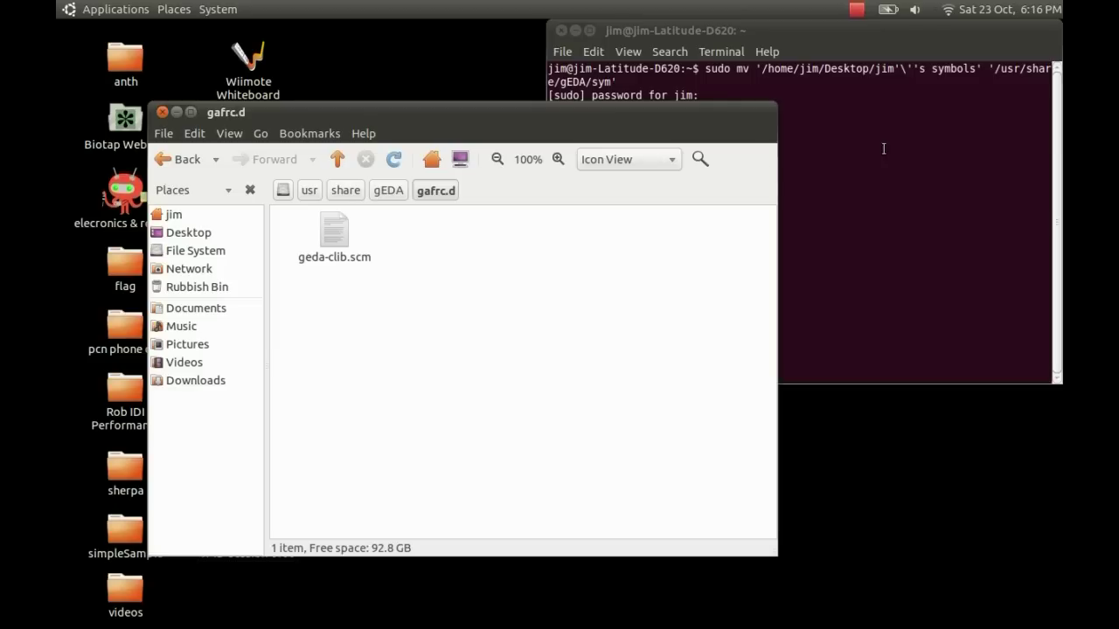
# Run sudo gedit on geda-clib.scm from the terminal.
pyautogui.click(853, 182)
pyautogui.write('sudo ')
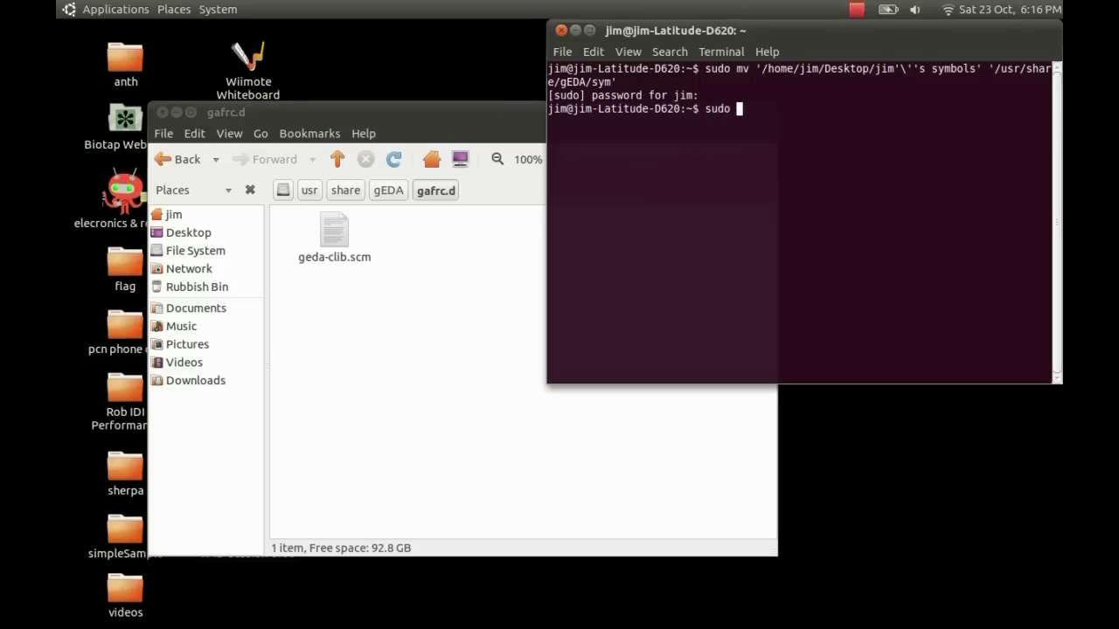
pyautogui.write('gedit')
pyautogui.moveTo(331, 232); pyautogui.dragTo(891, 204)
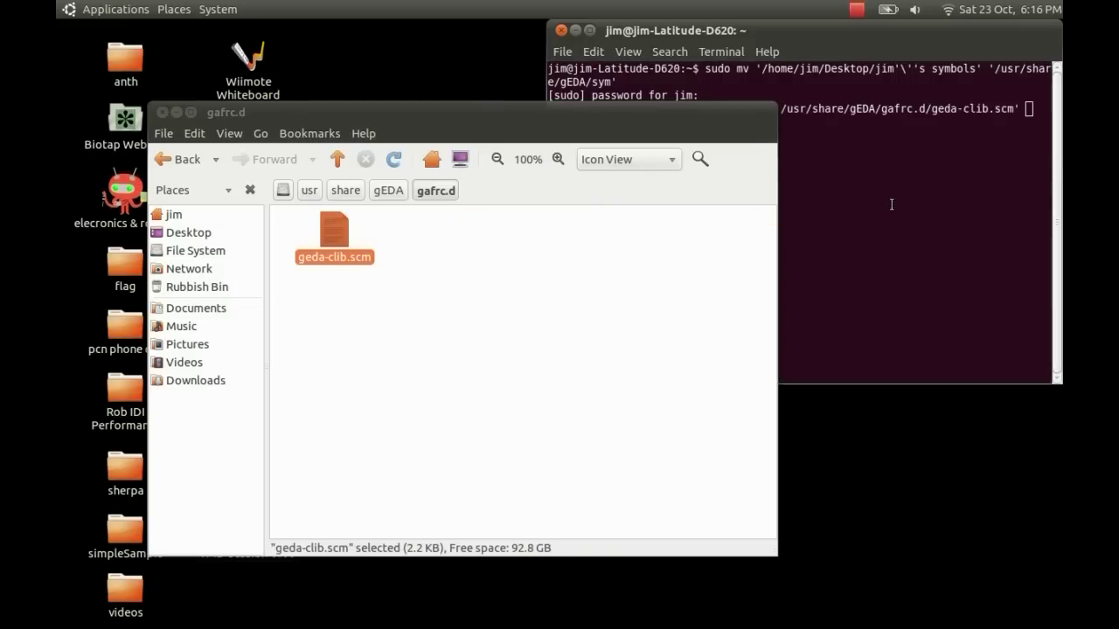
pyautogui.click(892, 203)
pyautogui.press('Return')
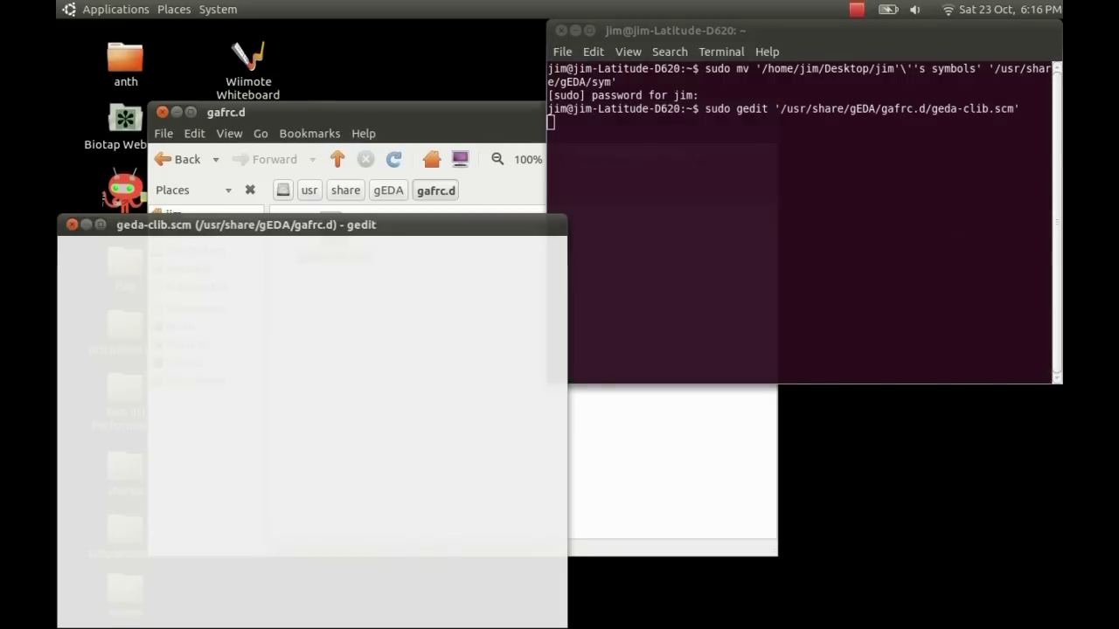
# Move the gedit window aside and scroll through geda-clib.scm's library list.
pyautogui.moveTo(368, 230); pyautogui.dragTo(825, 105)
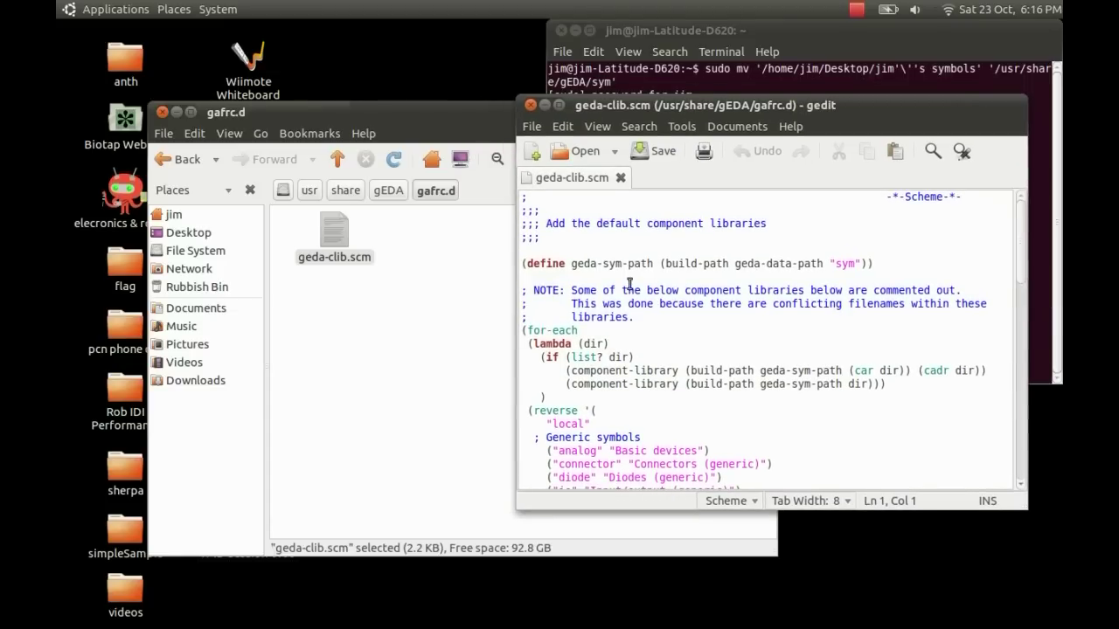
pyautogui.scroll(-1, 647, 292)
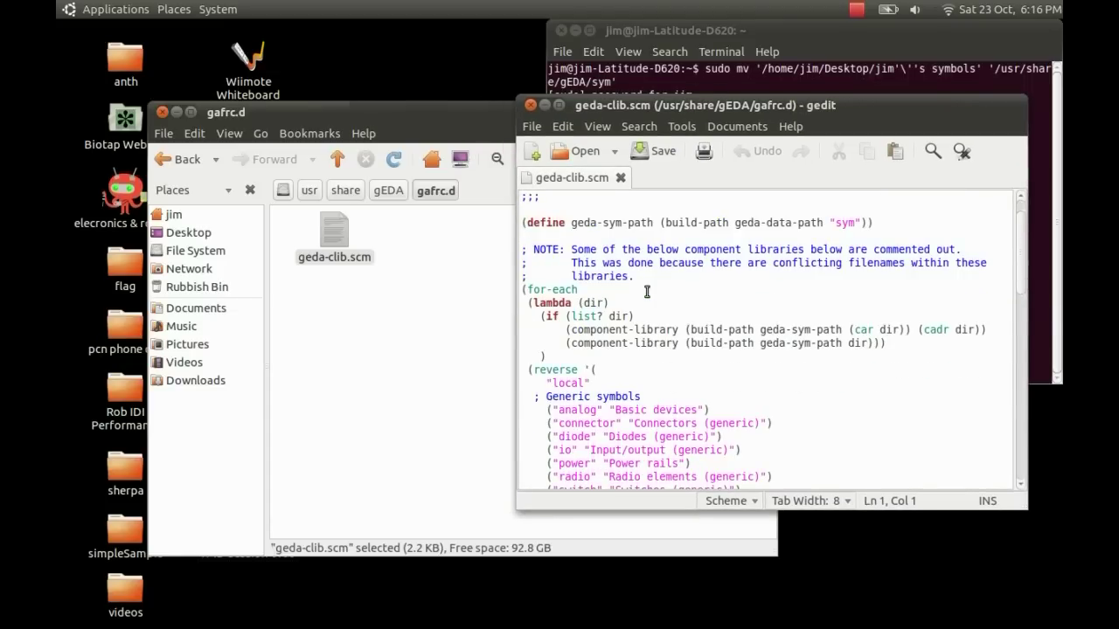
pyautogui.scroll(-1, 647, 292)
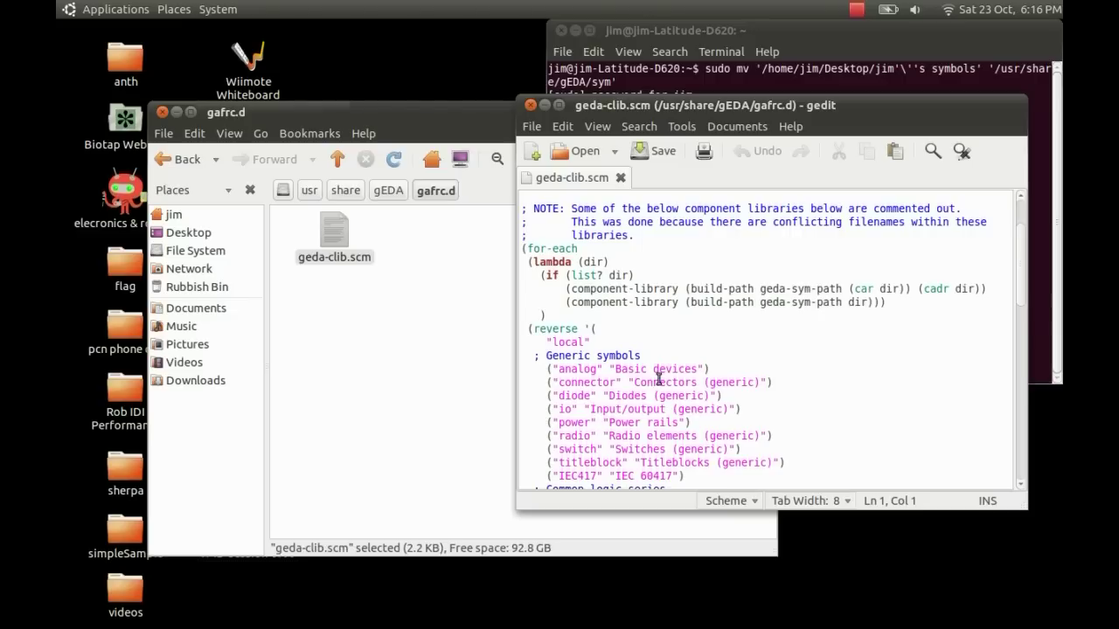
pyautogui.scroll(-2, 659, 379)
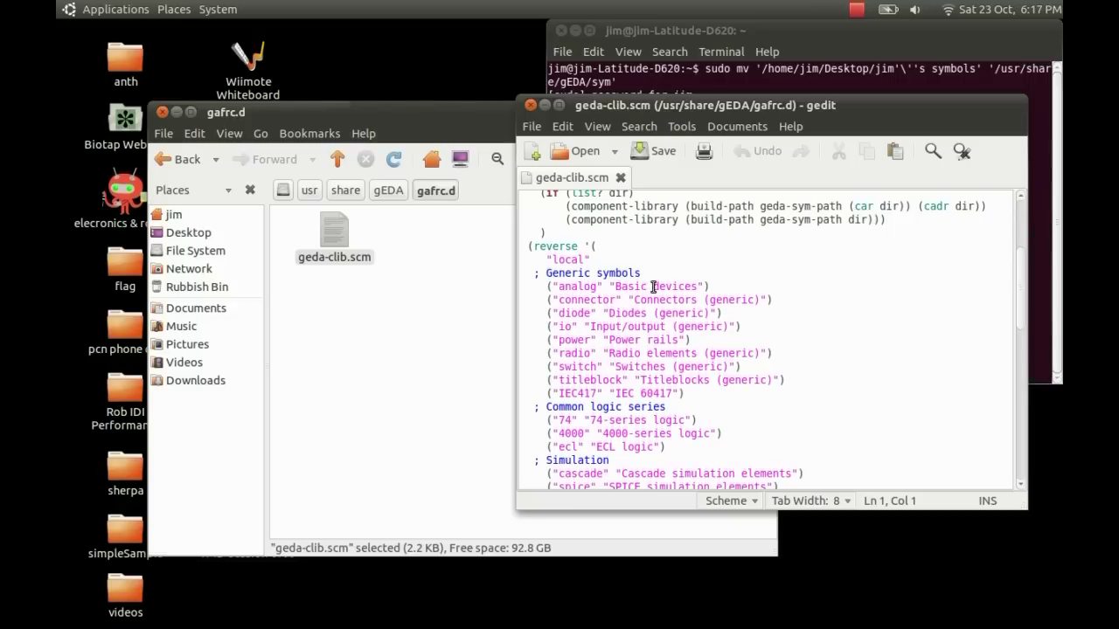
# Insert ("jim's symbols" "my symbol") below the local entry, save geda-clib.scm, and close gedit.
pyautogui.click(655, 259)
pyautogui.press('Return')
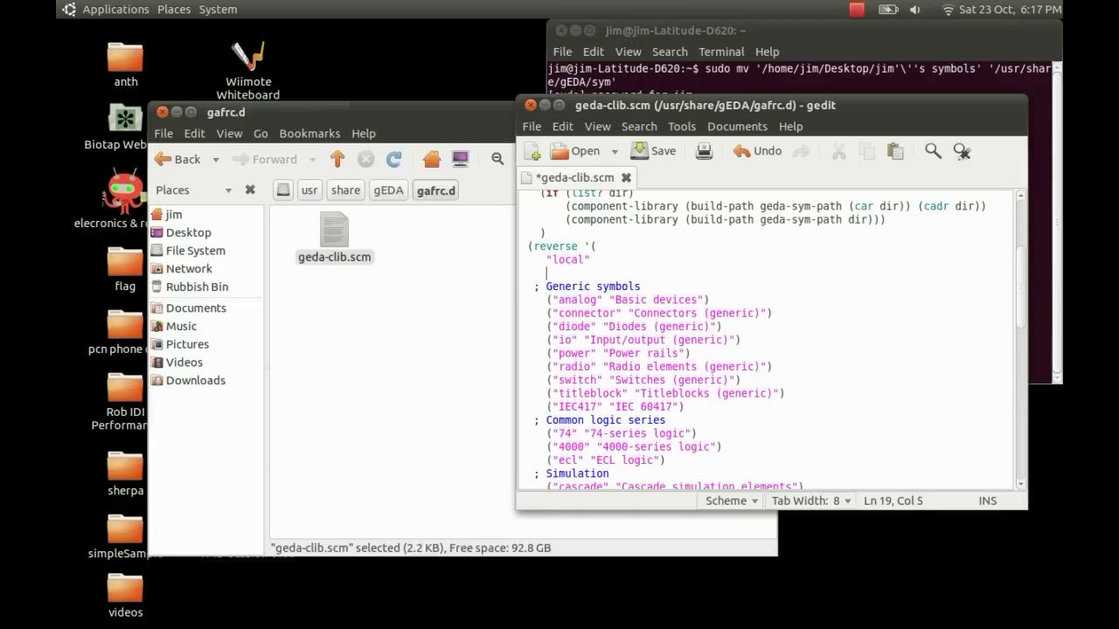
pyautogui.write('("jim')
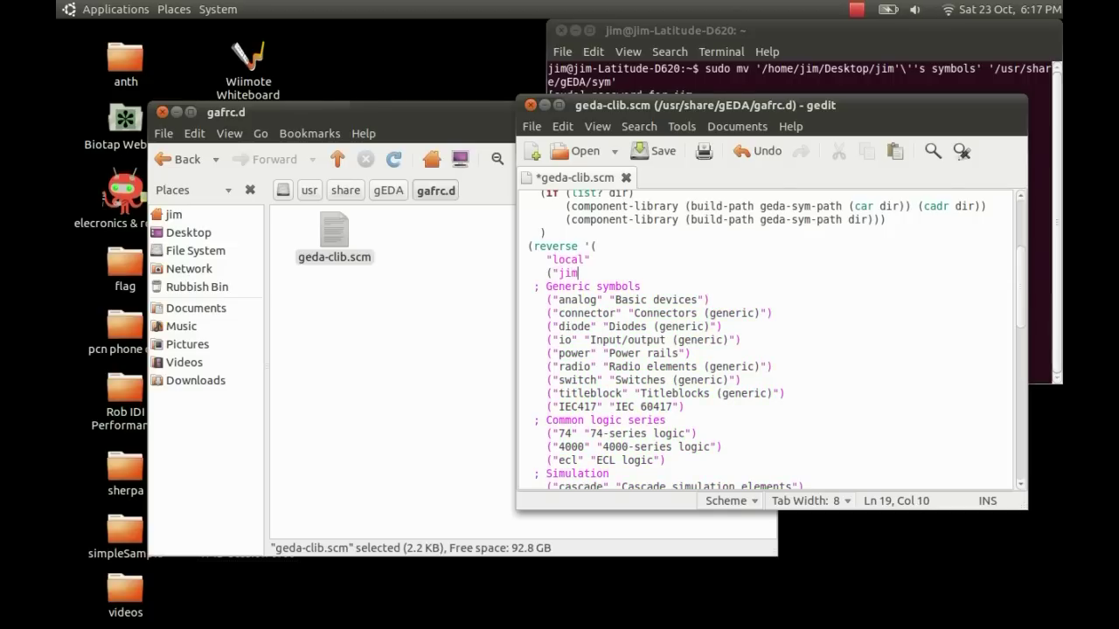
pyautogui.write('\'s symbols" "')
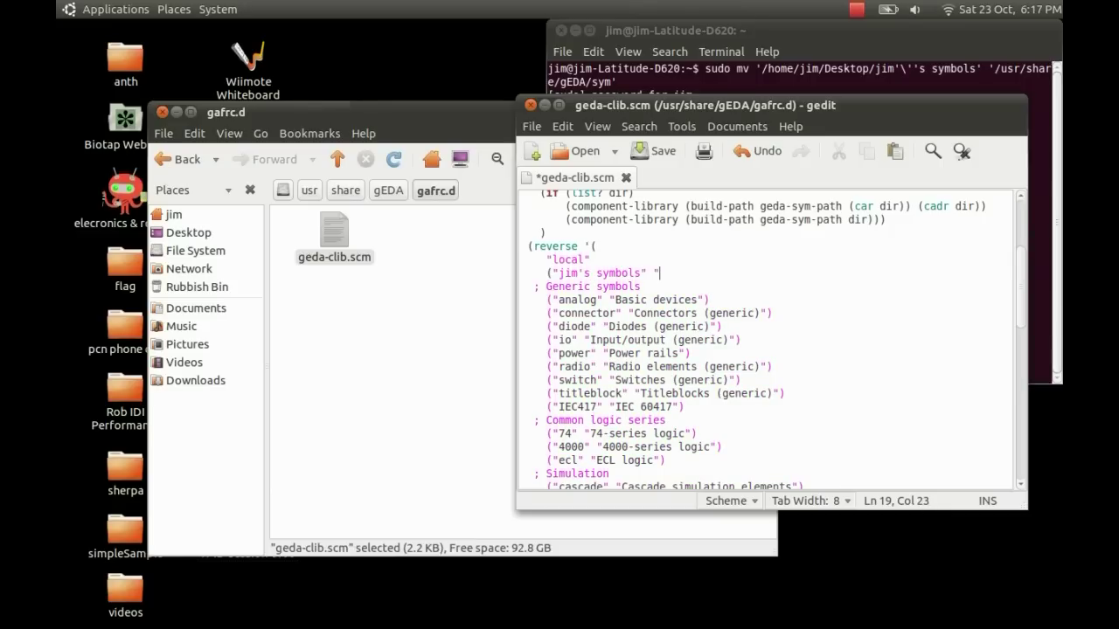
pyautogui.write('my symbol")')
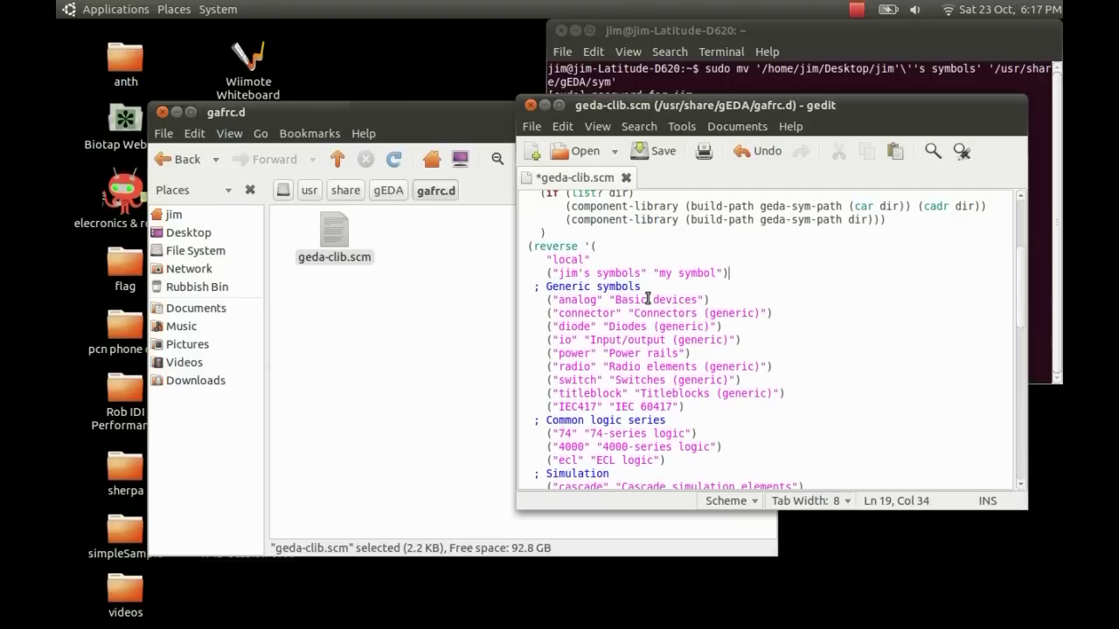
pyautogui.click(633, 150)
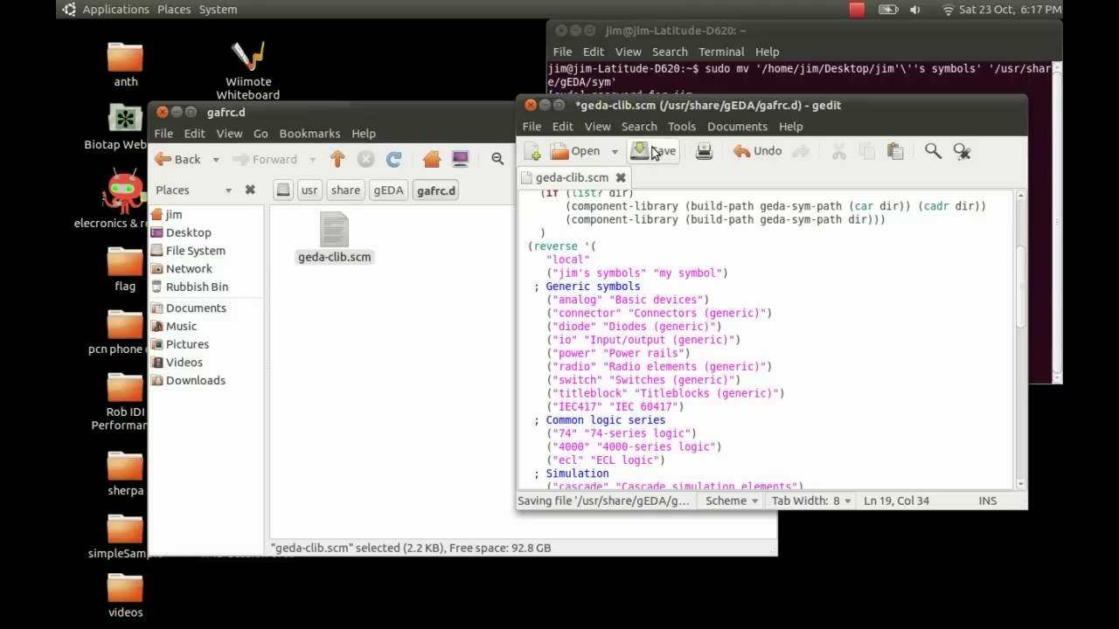
pyautogui.click(530, 105)
# Close the terminal and the gafrc.d folder window, then launch gschem from the dock.
pyautogui.click(561, 30)
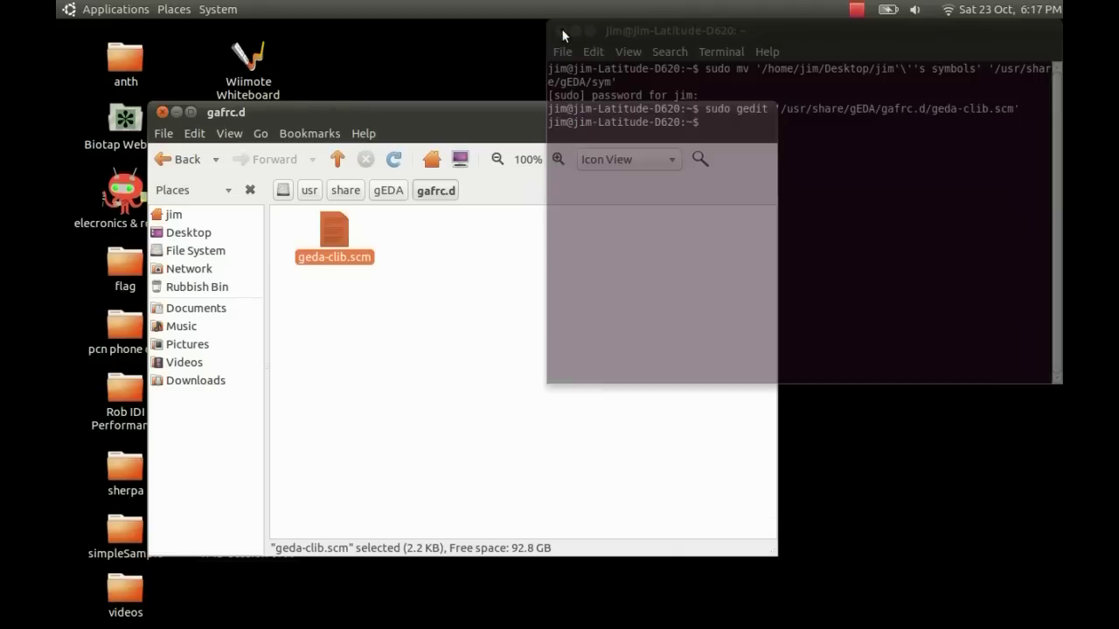
pyautogui.click(162, 112)
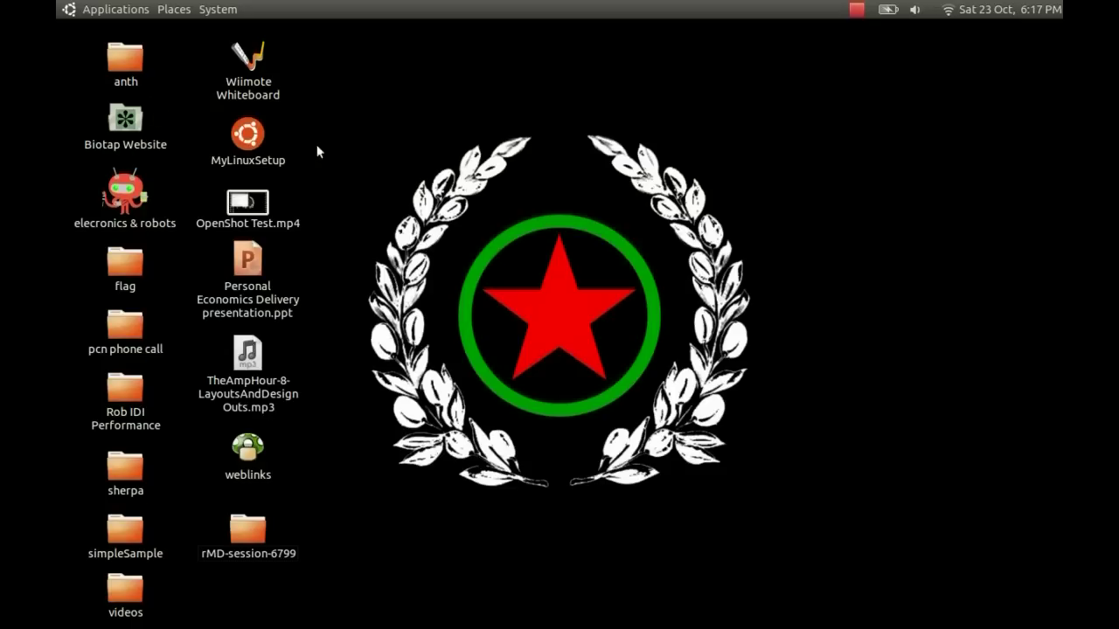
pyautogui.moveTo(670, 612)
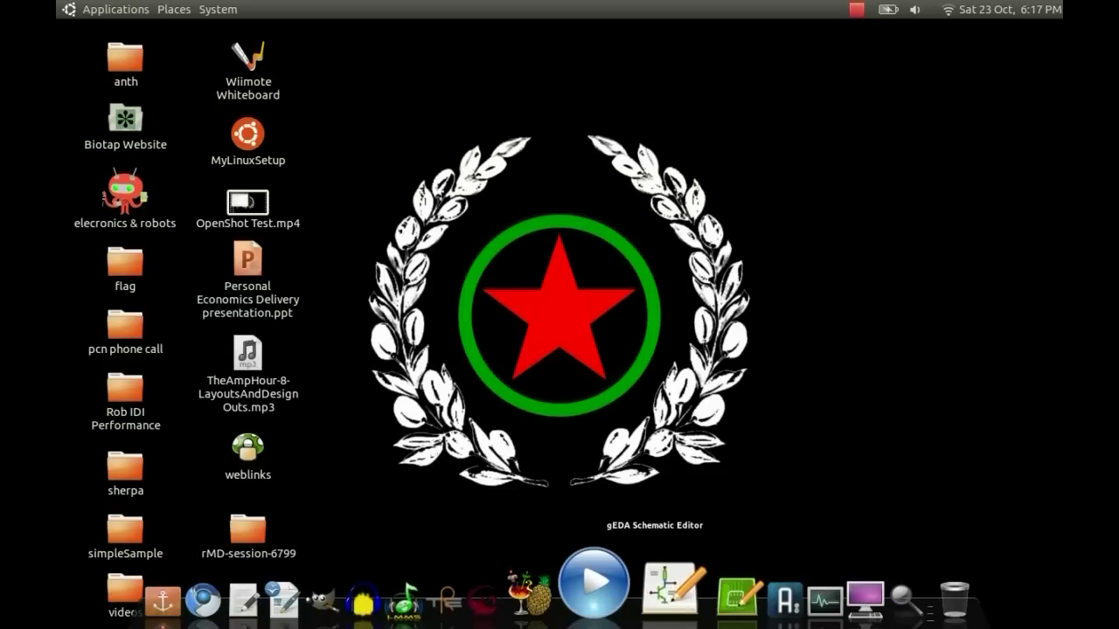
pyautogui.click(654, 614)
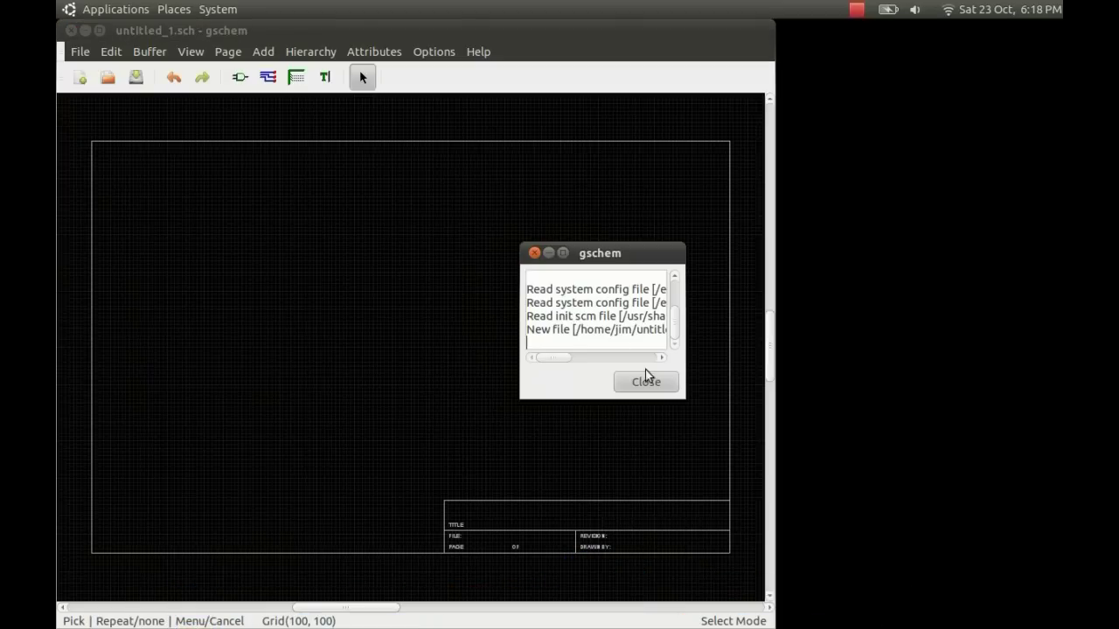
# Dismiss the startup log, maximize gschem, and bring up the Select Component dialog with I.
pyautogui.click(645, 381)
pyautogui.doubleClick(484, 30)
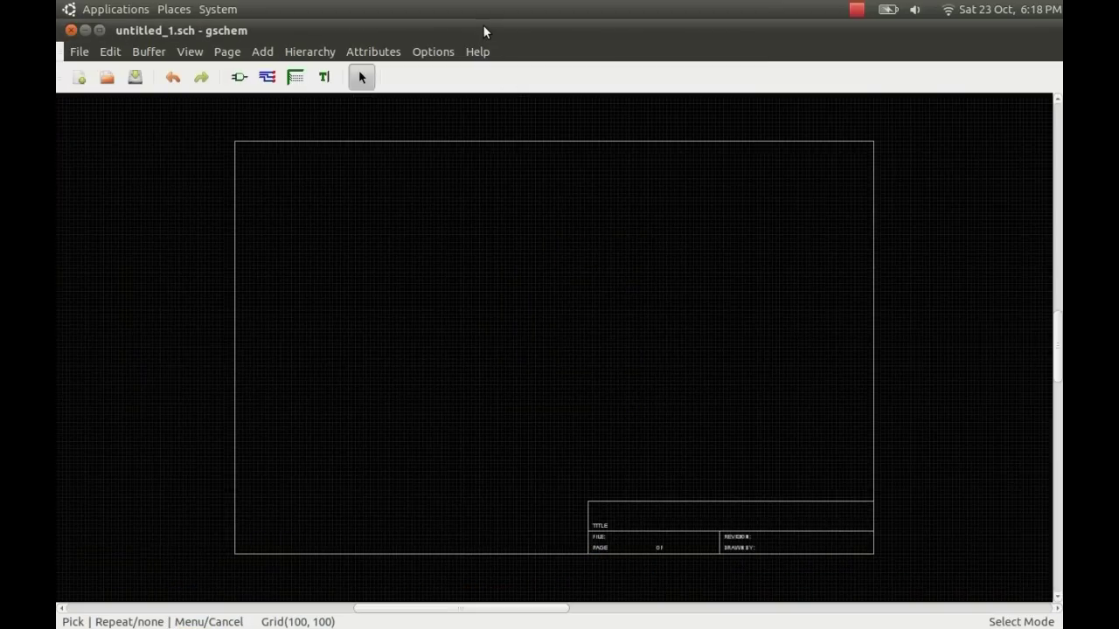
pyautogui.press('i')
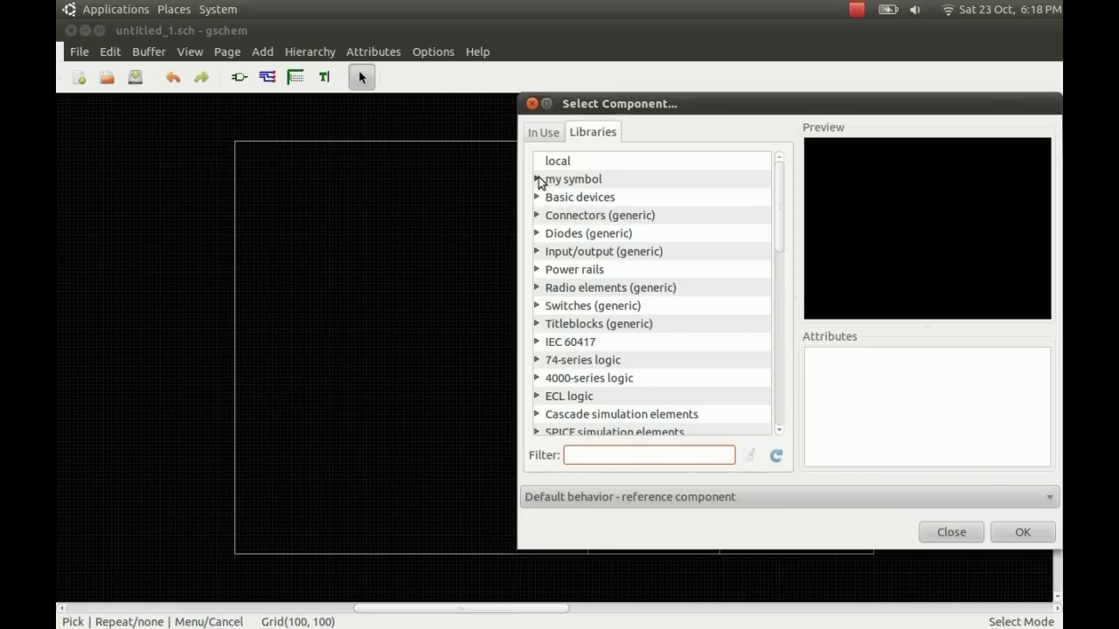
# Pick demoIC.sym from the 'my symbol' library and scatter copies of it across the sheet.
pyautogui.click(537, 178)
pyautogui.click(583, 199)
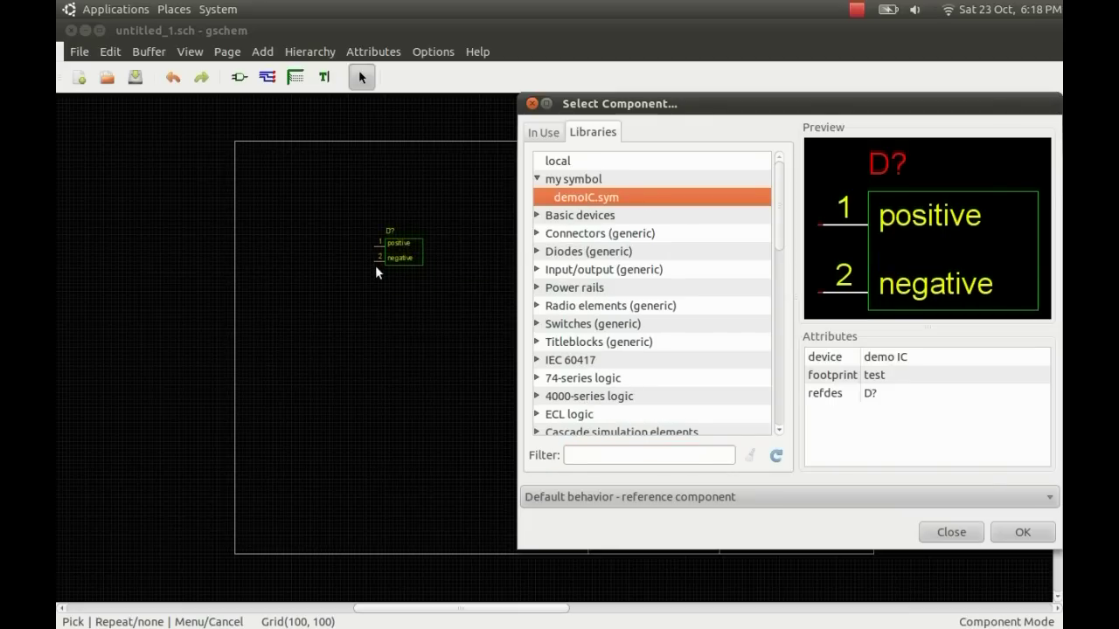
pyautogui.click(373, 271)
pyautogui.click(407, 342)
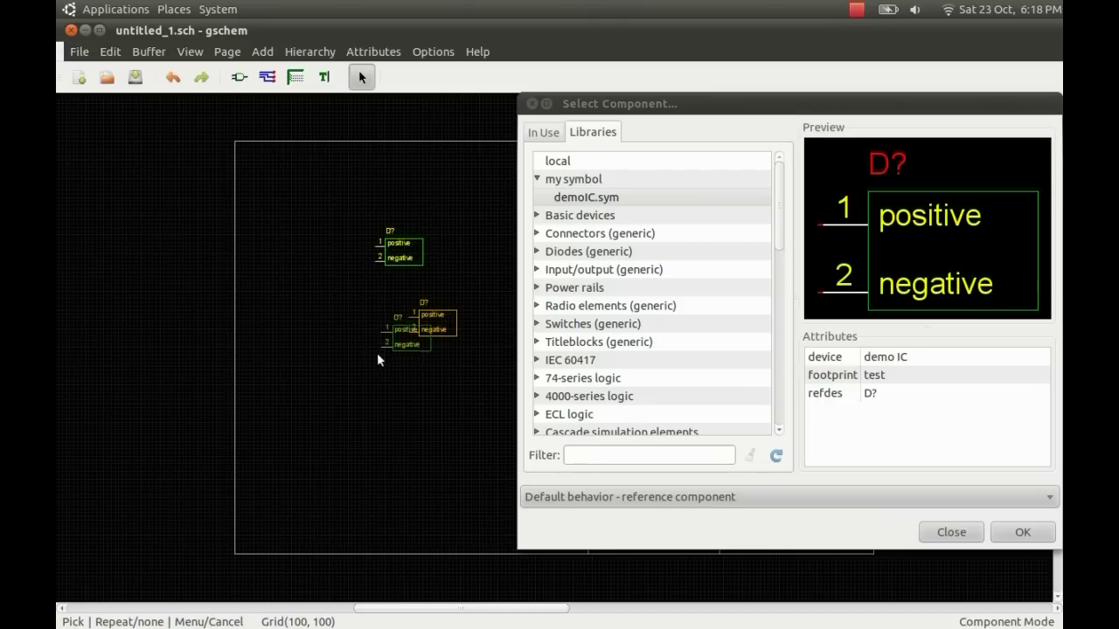
pyautogui.click(327, 381)
pyautogui.click(295, 319)
pyautogui.click(293, 232)
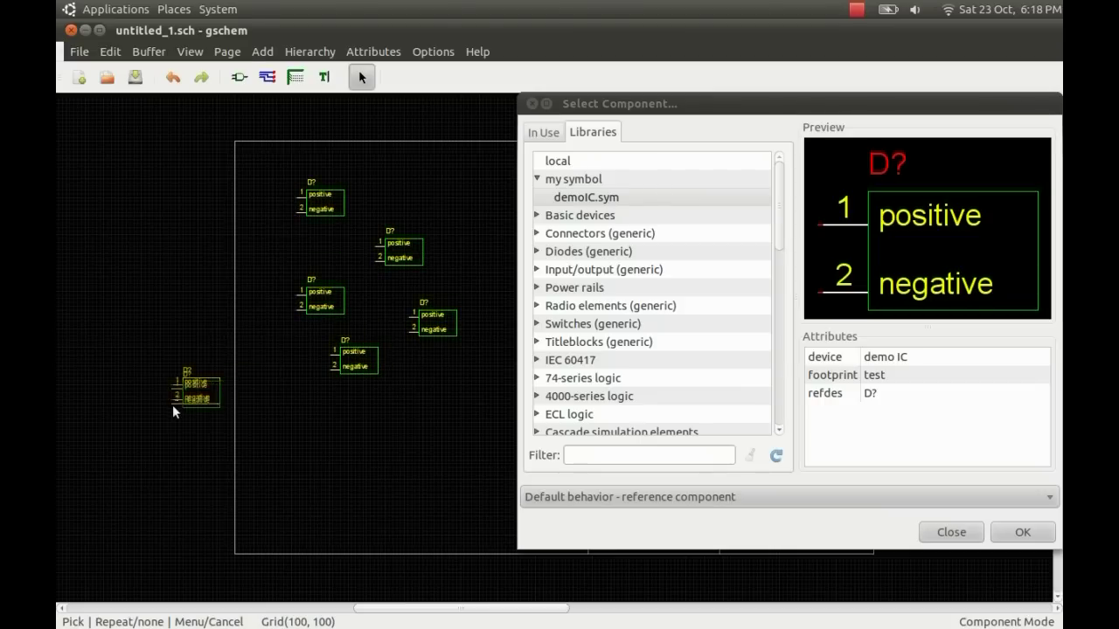
pyautogui.click(172, 411)
pyautogui.click(296, 466)
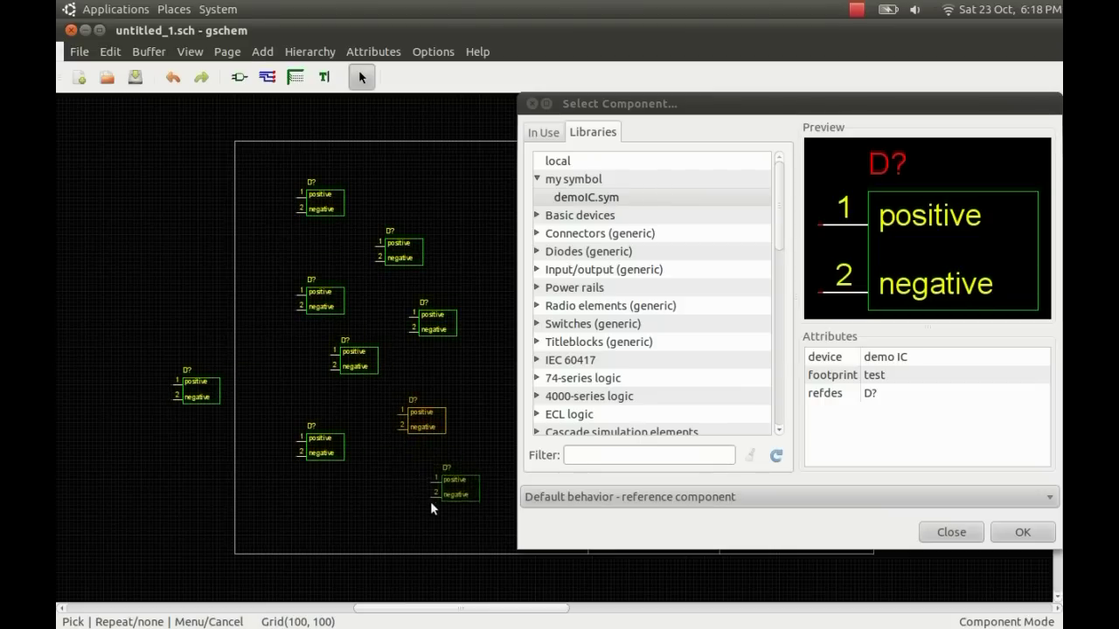